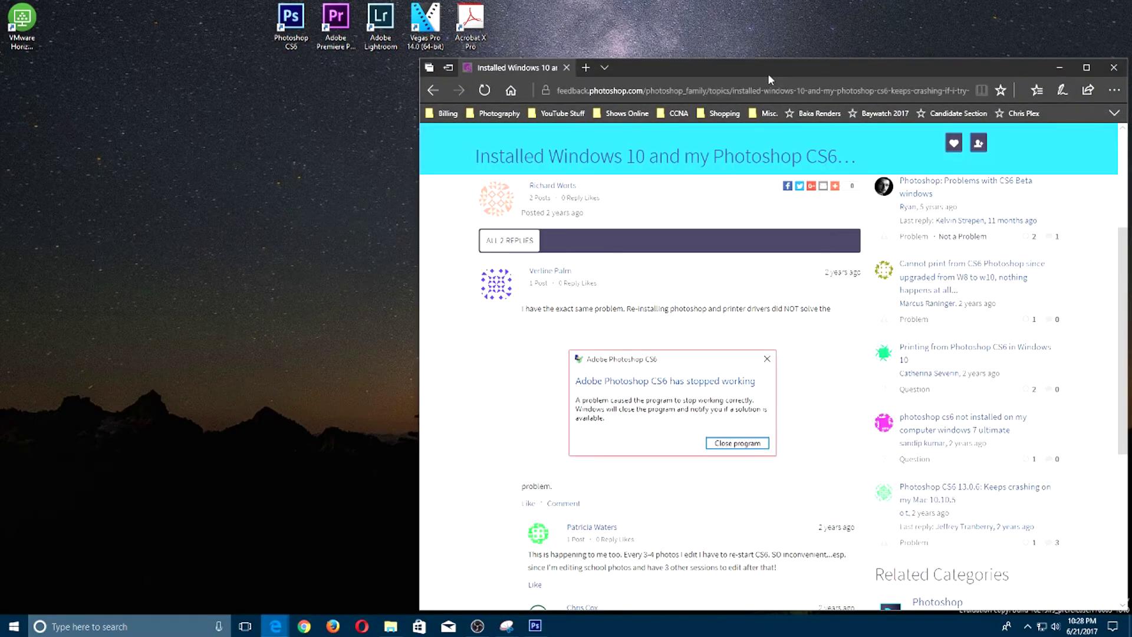
Step: Maximize the Edge window to read the Photoshop CS6 crash thread, then minimize it
double_click(644, 7)
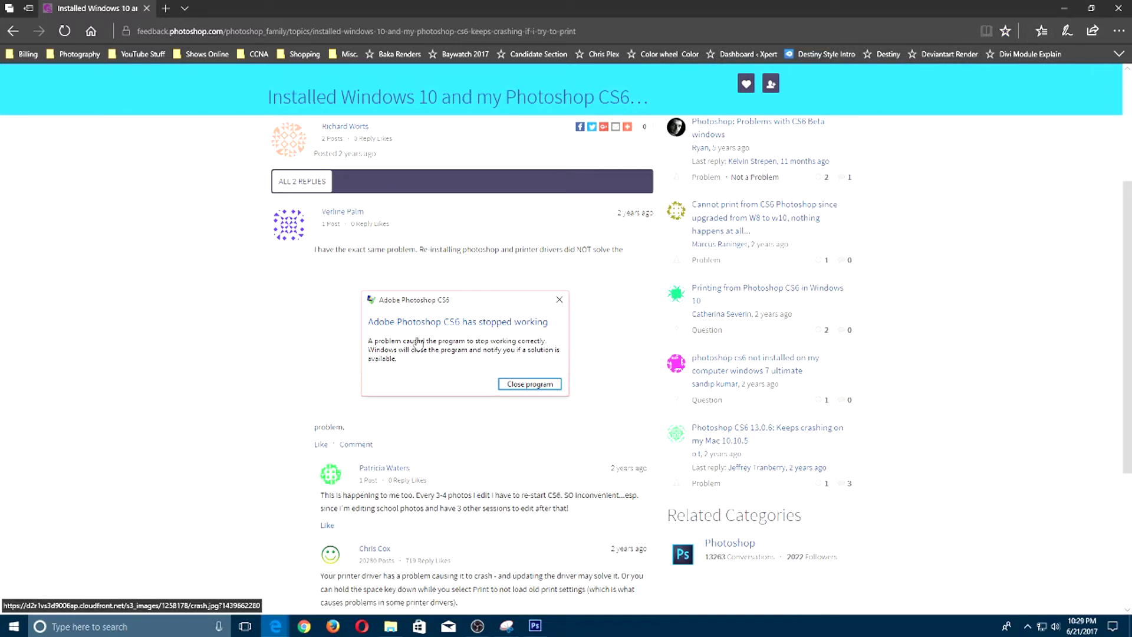
click(1067, 11)
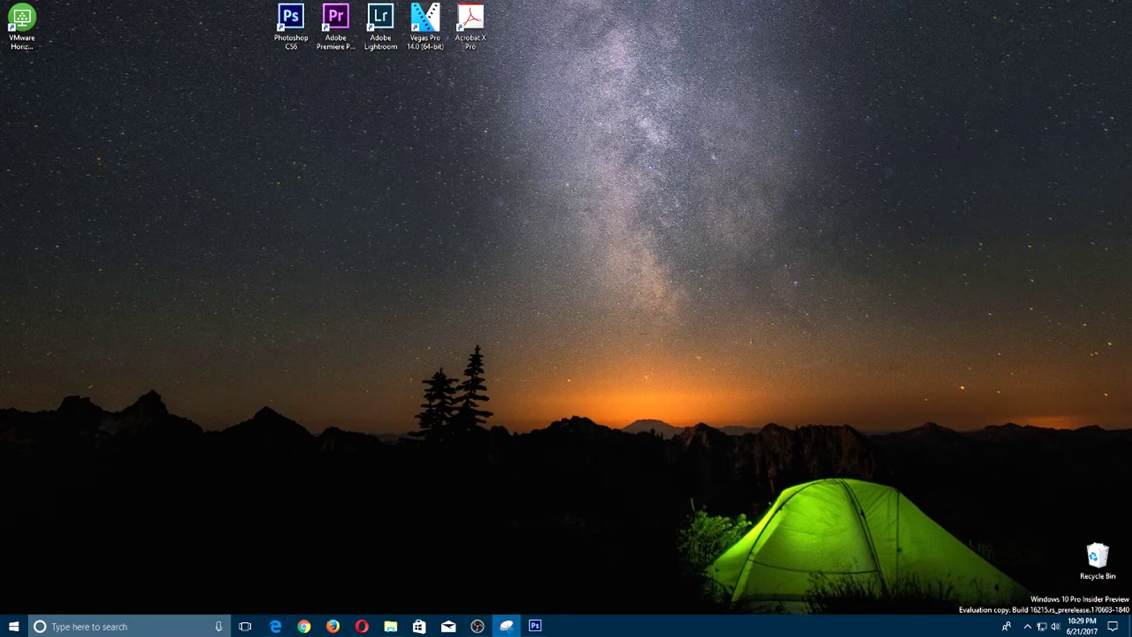
click(506, 625)
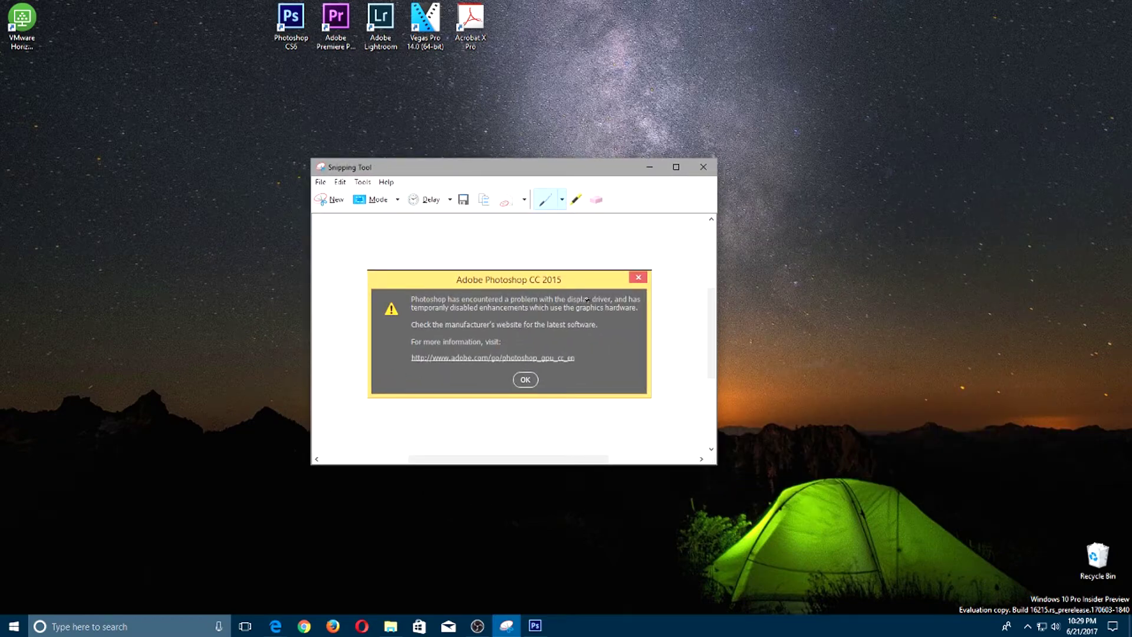
drag(521, 171, 549, 167)
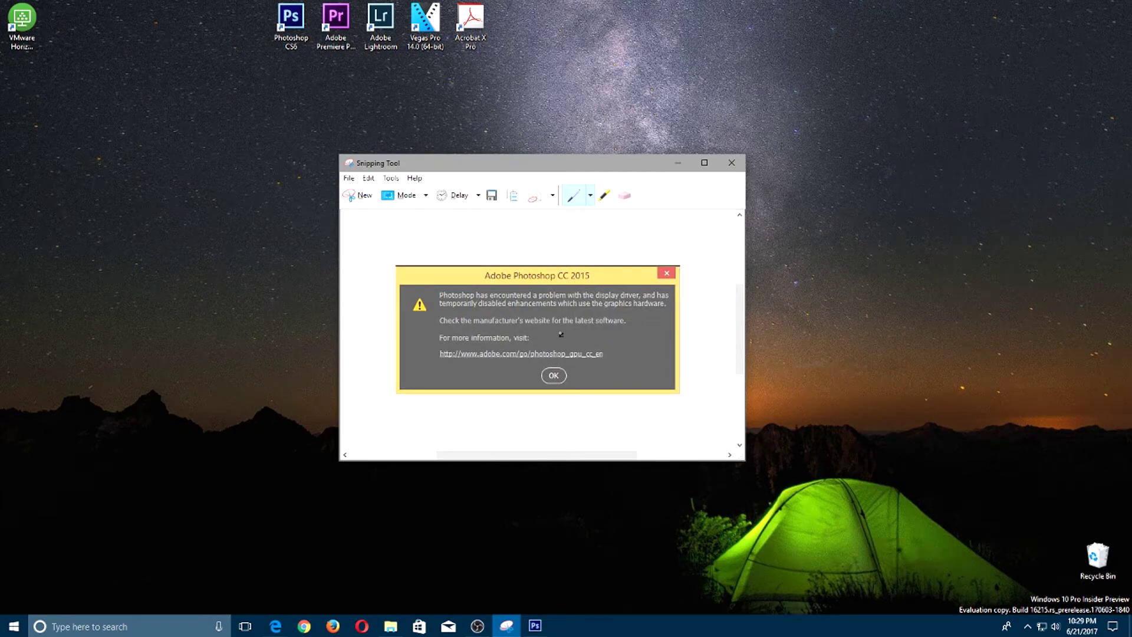
click(678, 164)
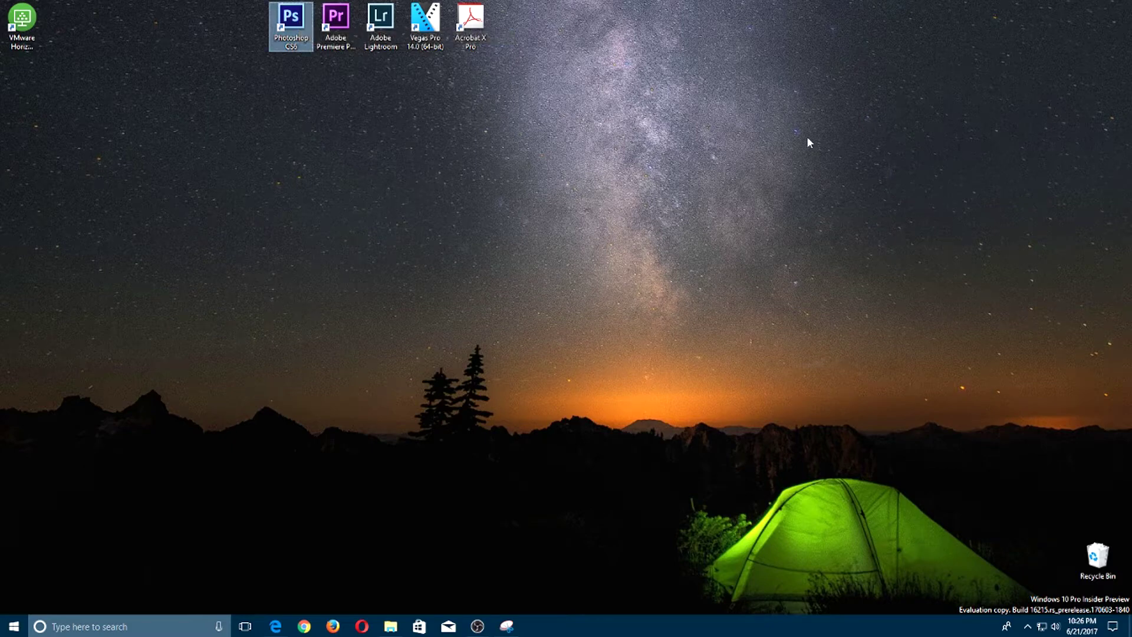
double_click(293, 23)
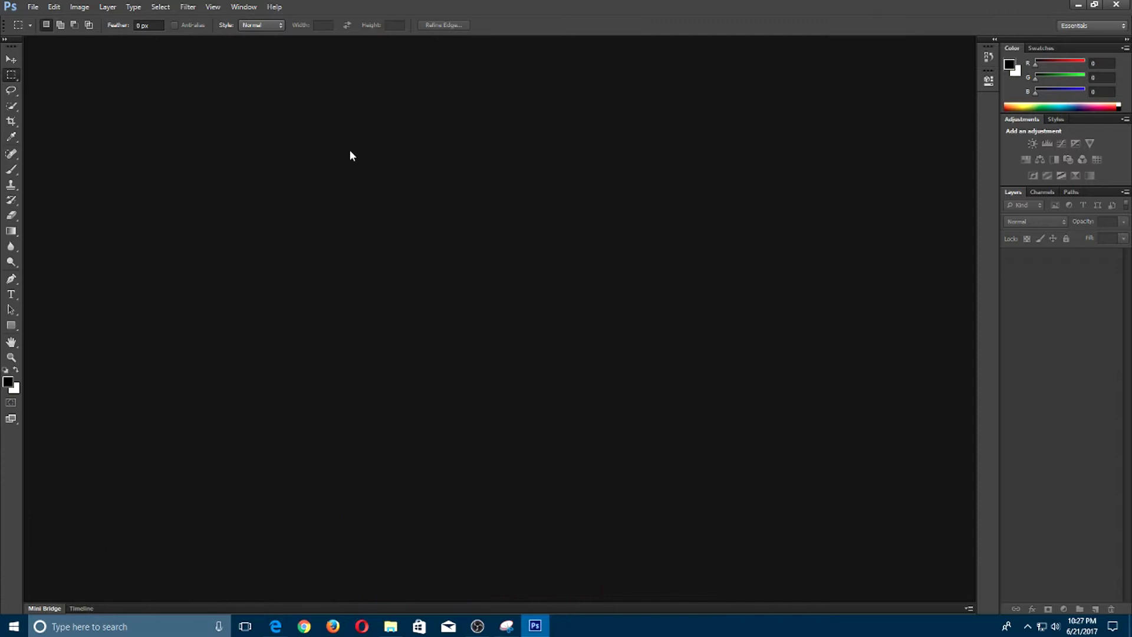
Step: Open Photoshop's System Info report from the Help menu
click(275, 9)
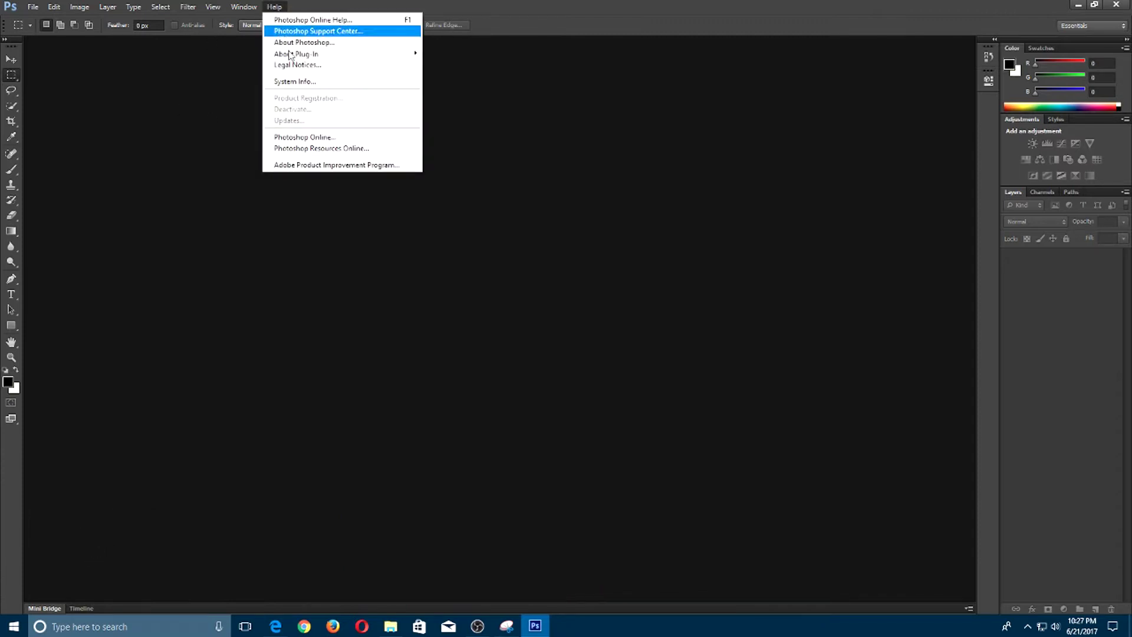
click(311, 83)
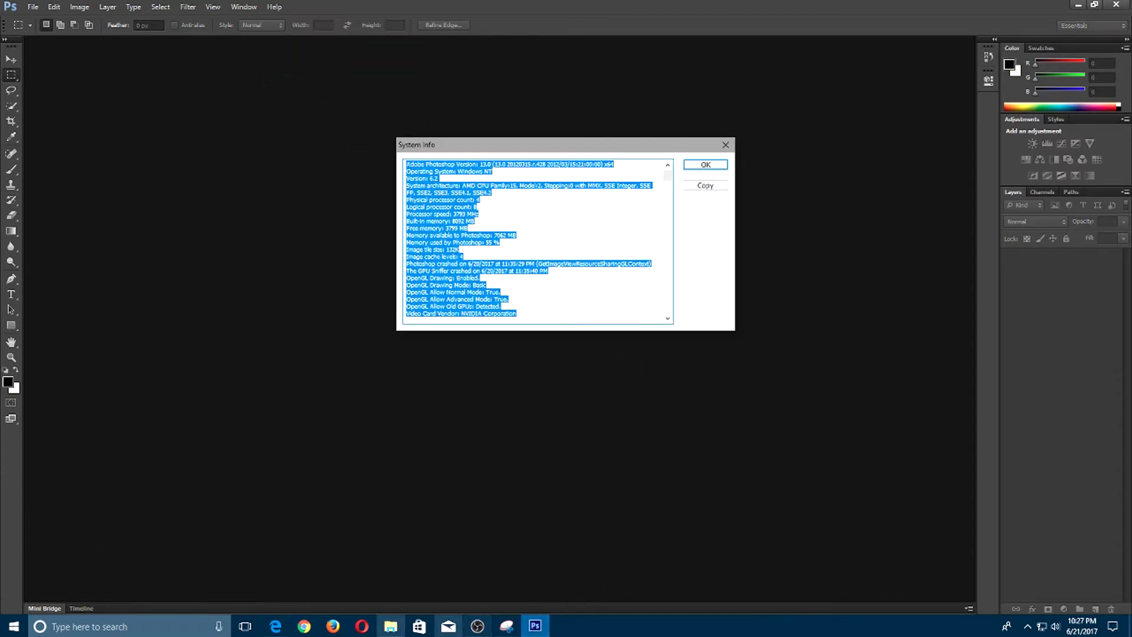
mouse_move(275, 628)
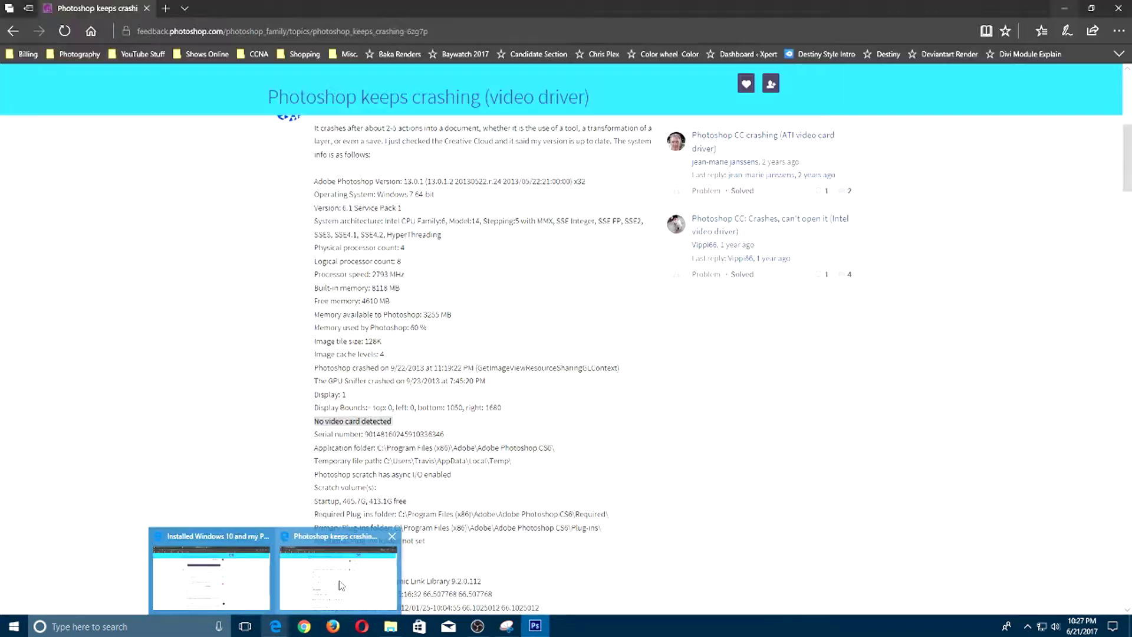
Step: Bring up the video-driver crash thread and highlight its whole 'No video card detected' line
click(338, 585)
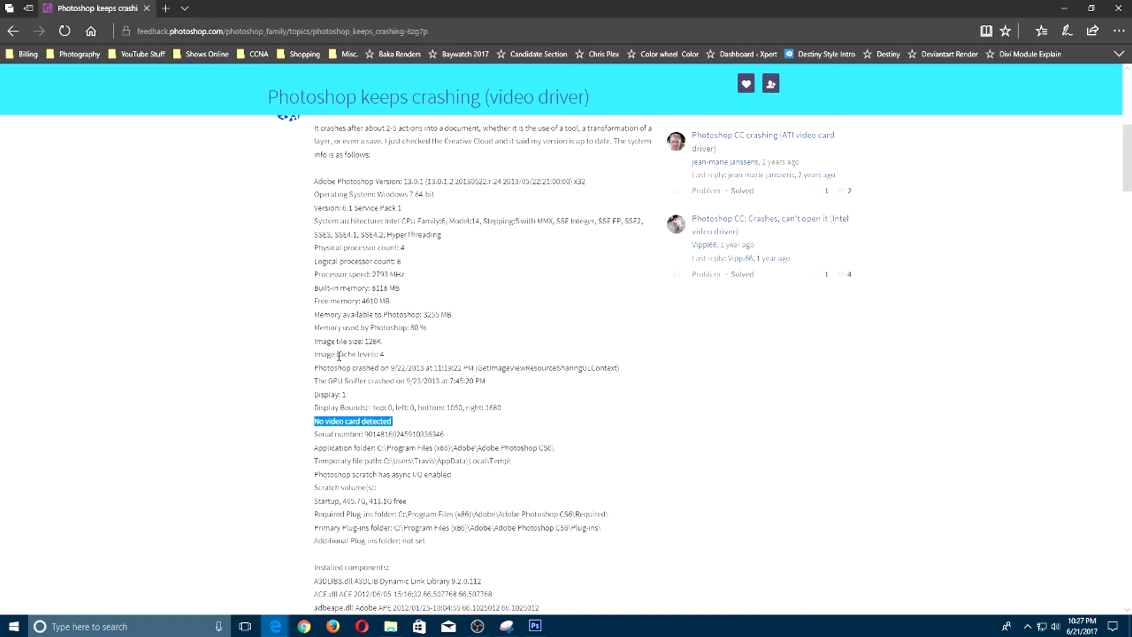
click(319, 423)
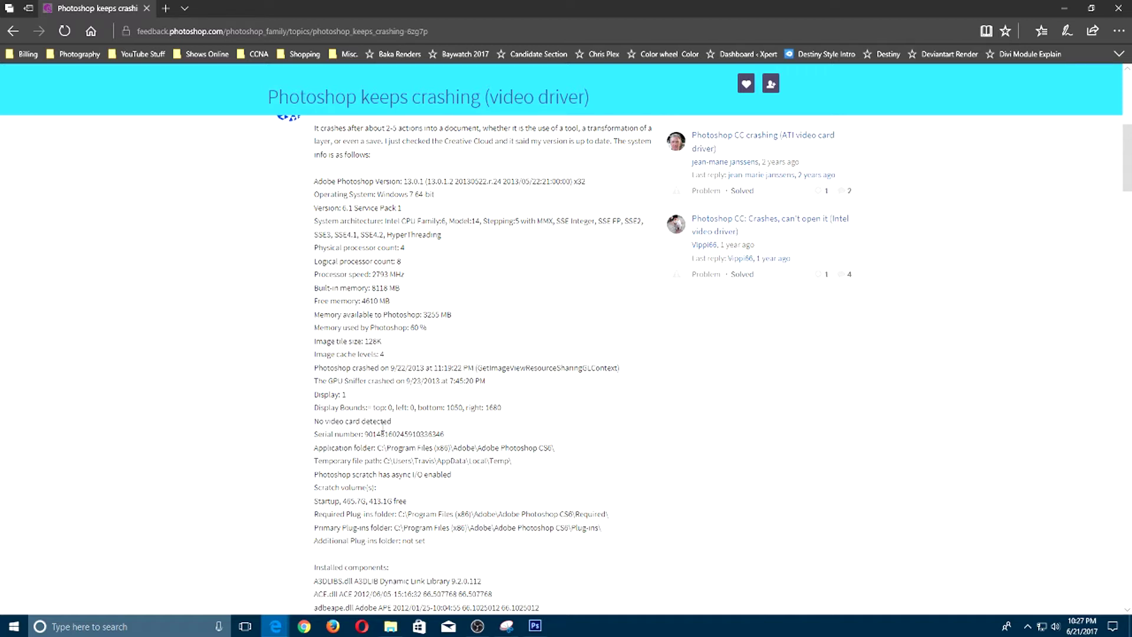
drag(392, 421, 314, 425)
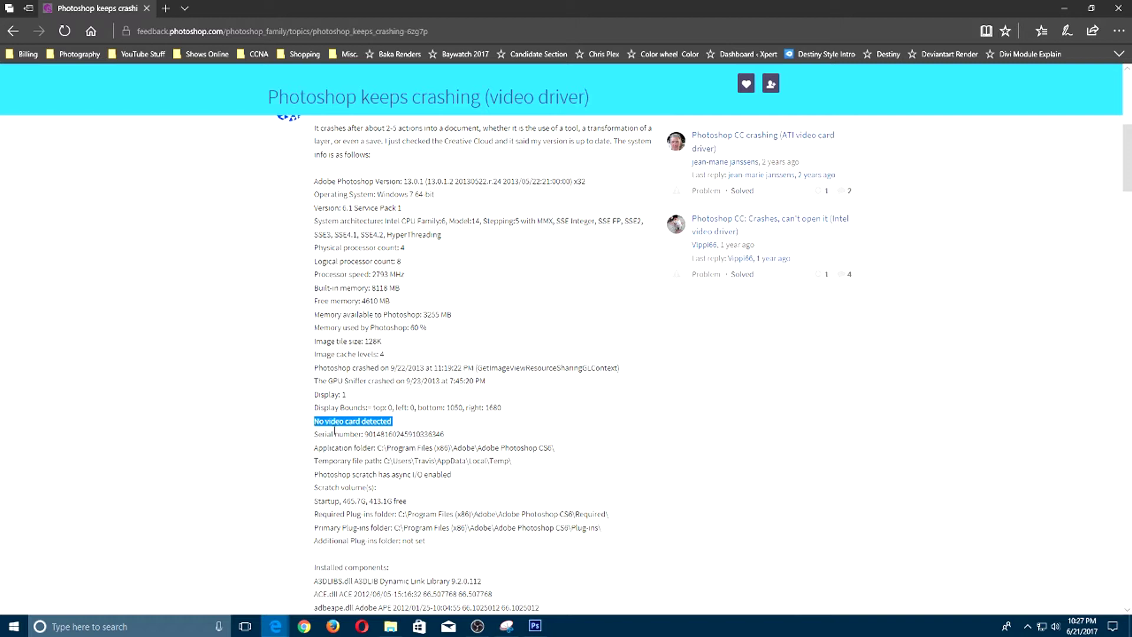
click(362, 435)
drag(393, 421, 314, 425)
key(alt+Tab)
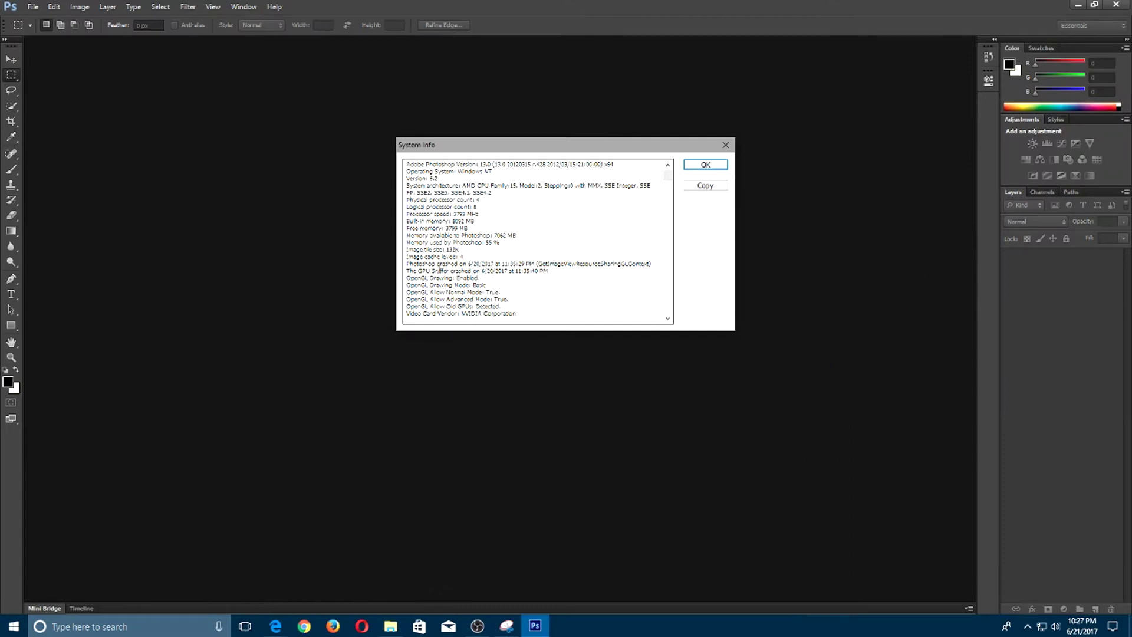
Step: Check the NVIDIA Corporation vendor and renderer lines, close System Info, and minimize Photoshop
scroll(441, 271, down, 1)
scroll(441, 272, up, 1)
scroll(442, 272, down, 3)
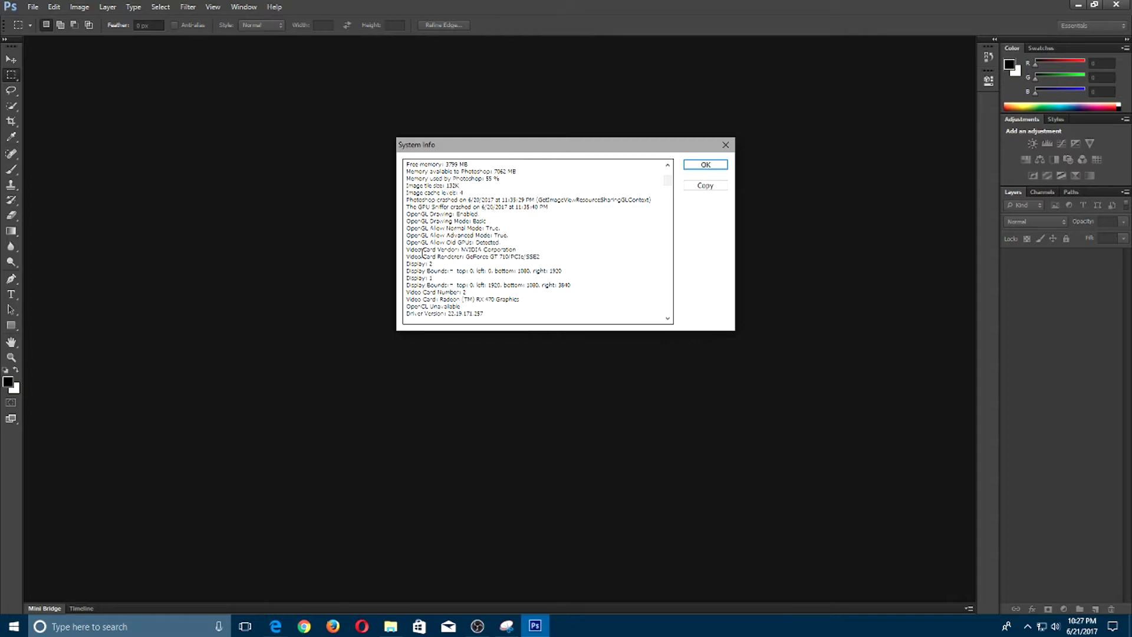
mouse_move(410, 250)
mouse_down()
mouse_move(519, 248)
mouse_move(415, 250)
mouse_up()
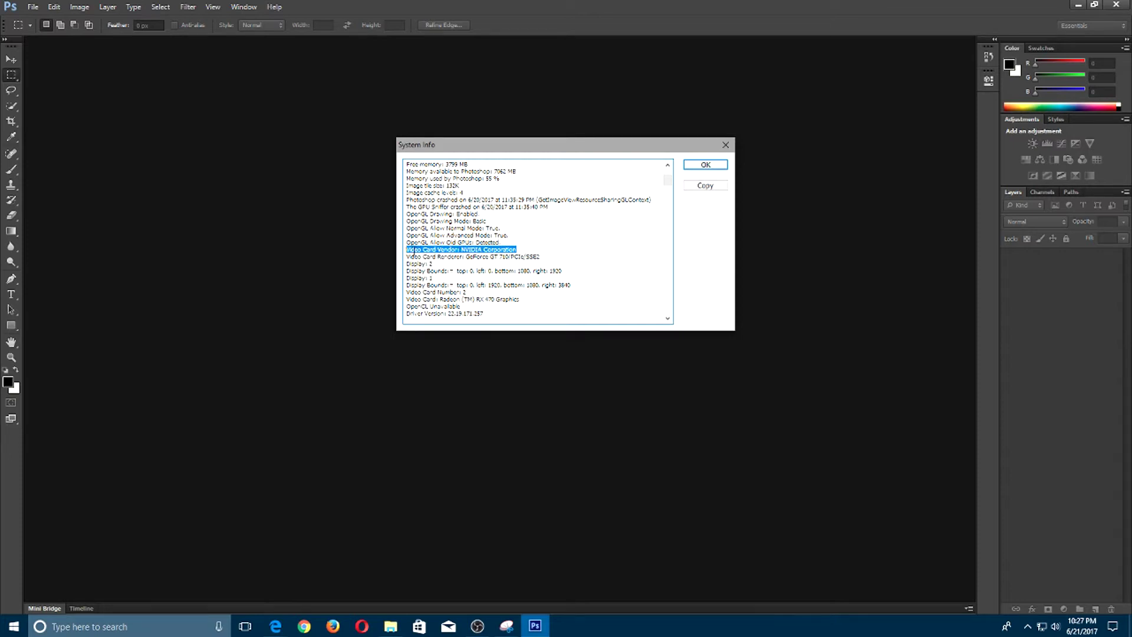
click(519, 257)
drag(540, 257, 405, 249)
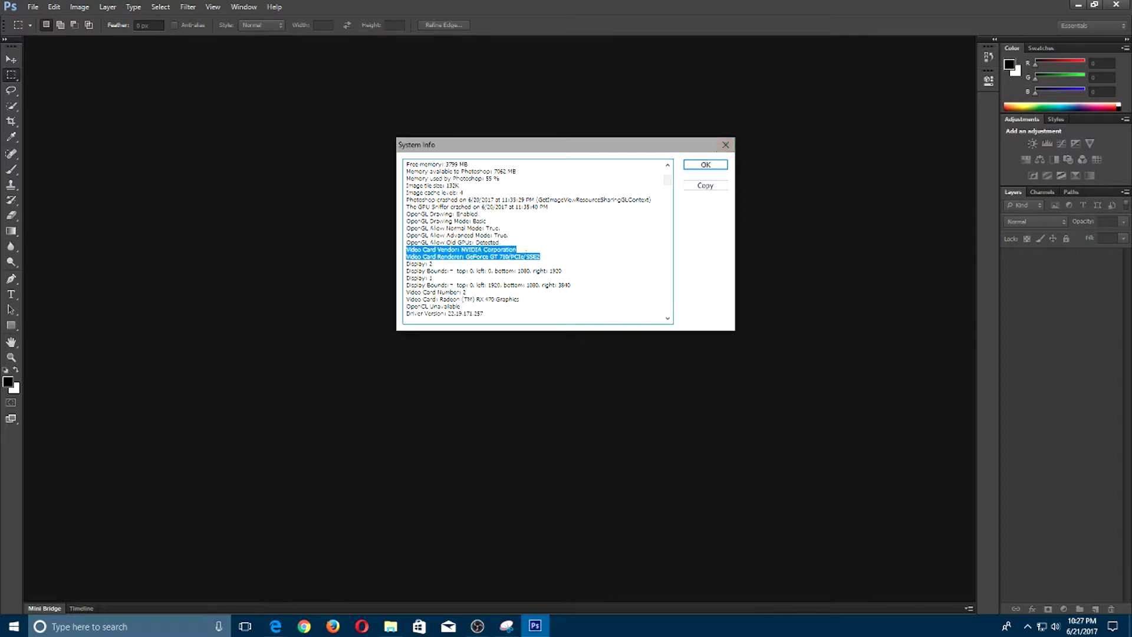
click(723, 148)
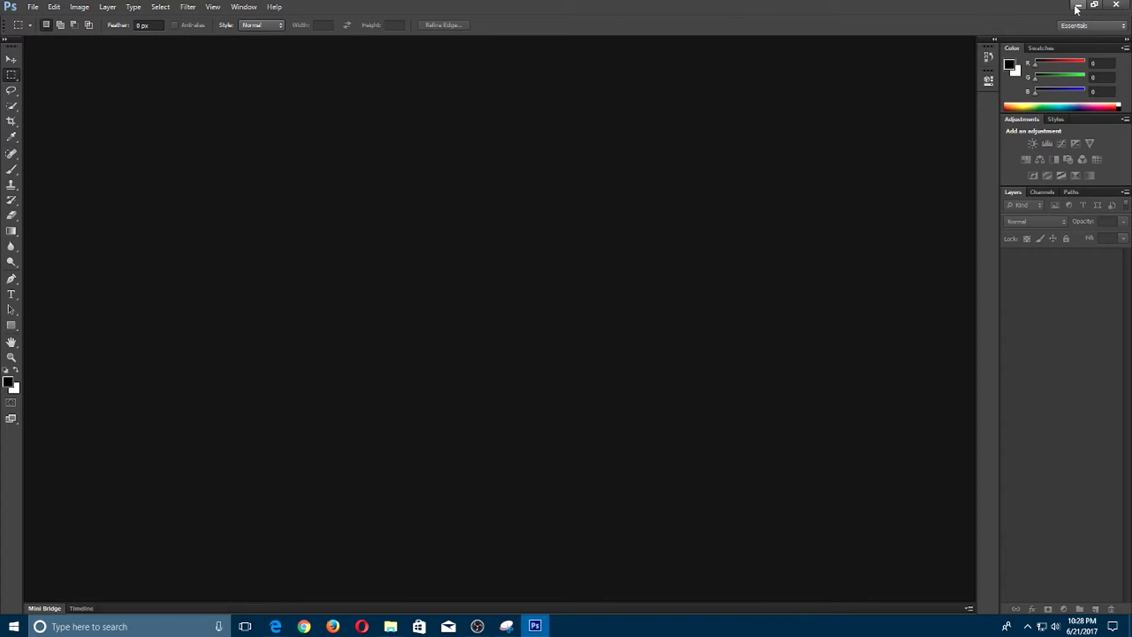
click(1076, 6)
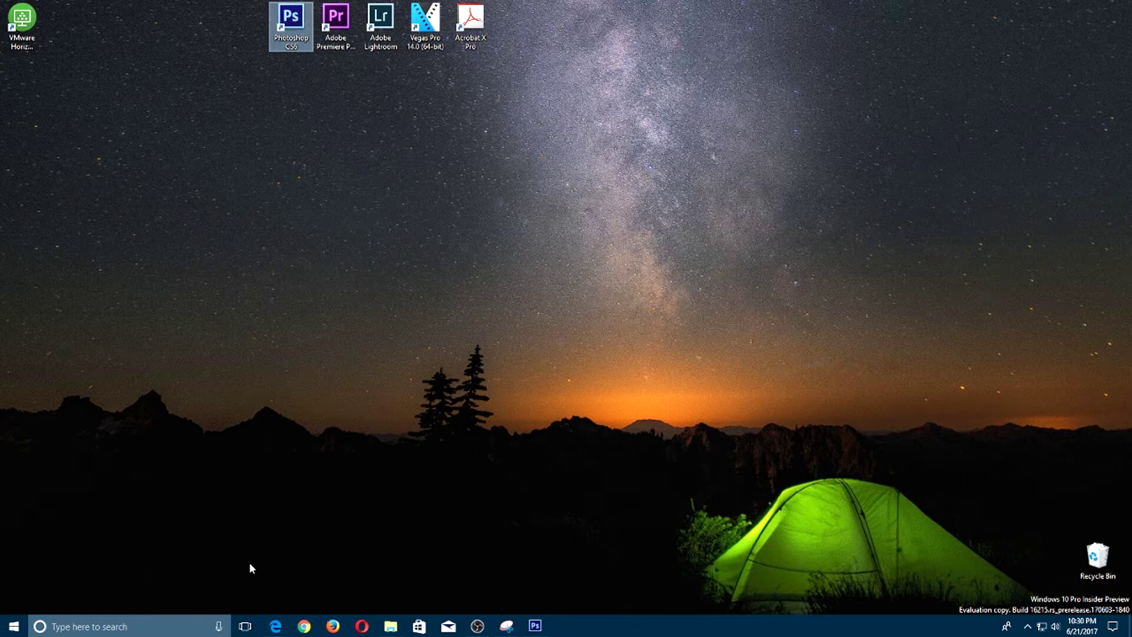
Step: Launch Device Manager by searching 'device' in Windows Search
right_click(107, 626)
click(78, 628)
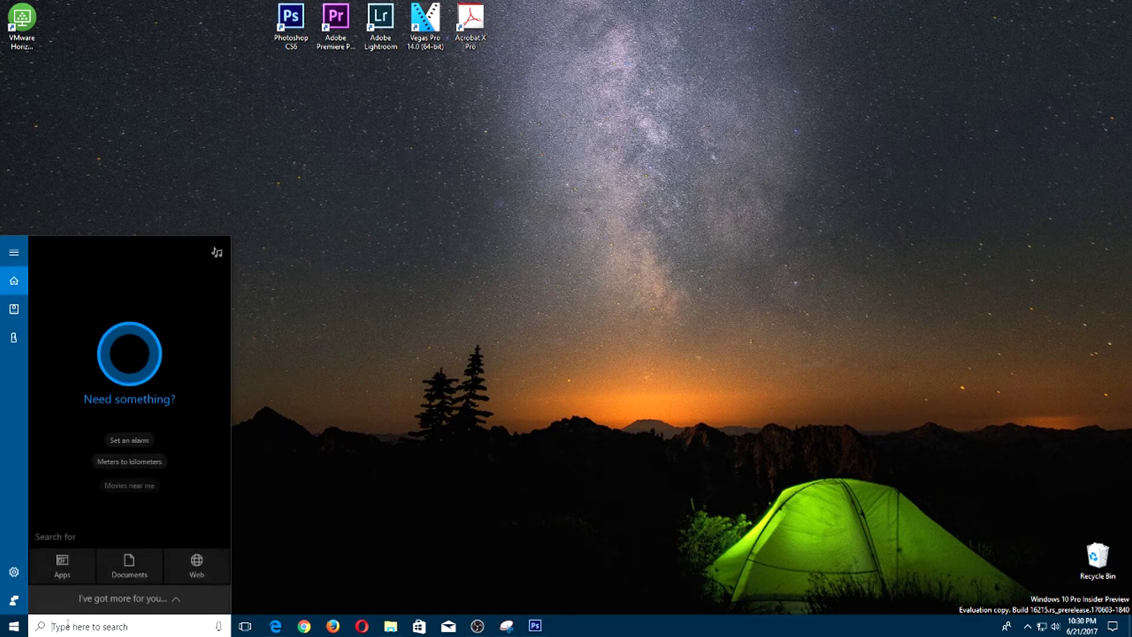
text(device)
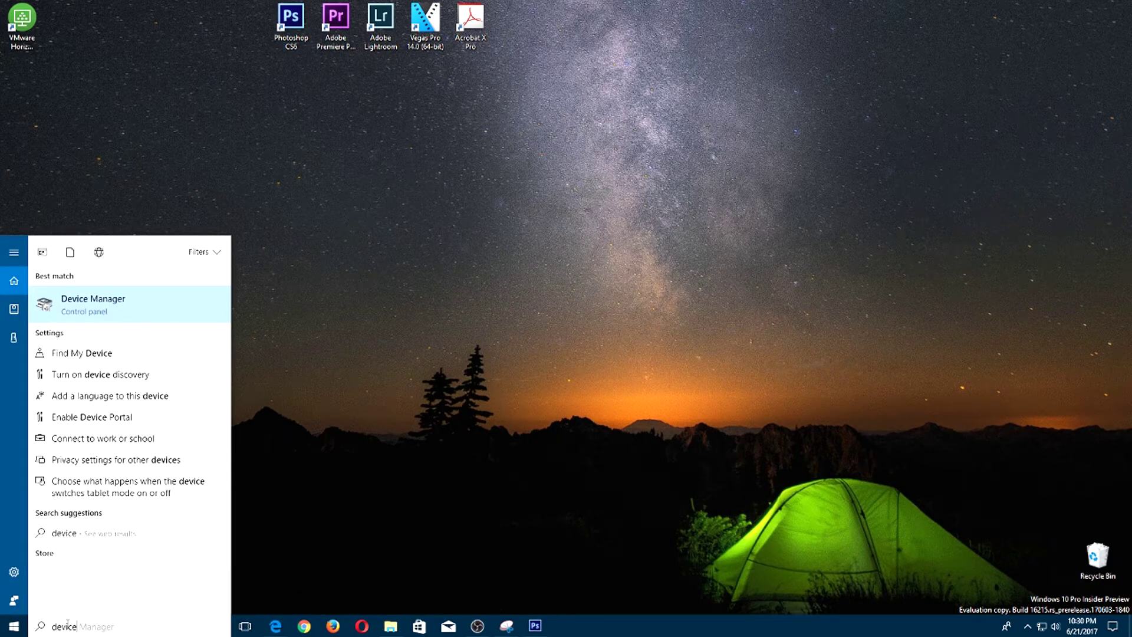
key(Return)
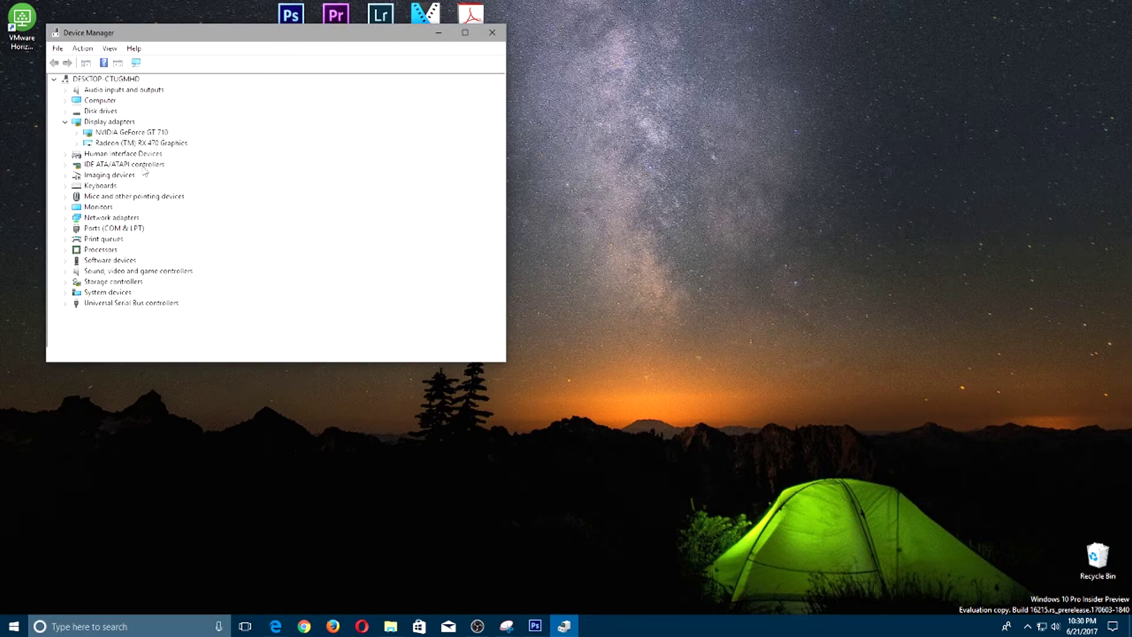
click(118, 145)
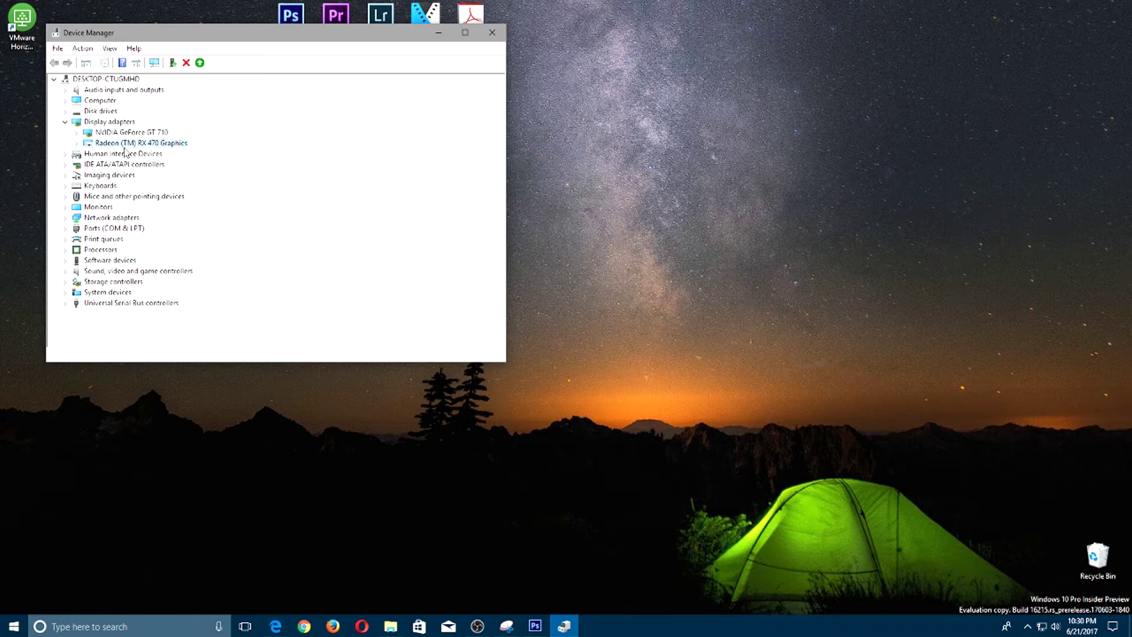
click(122, 133)
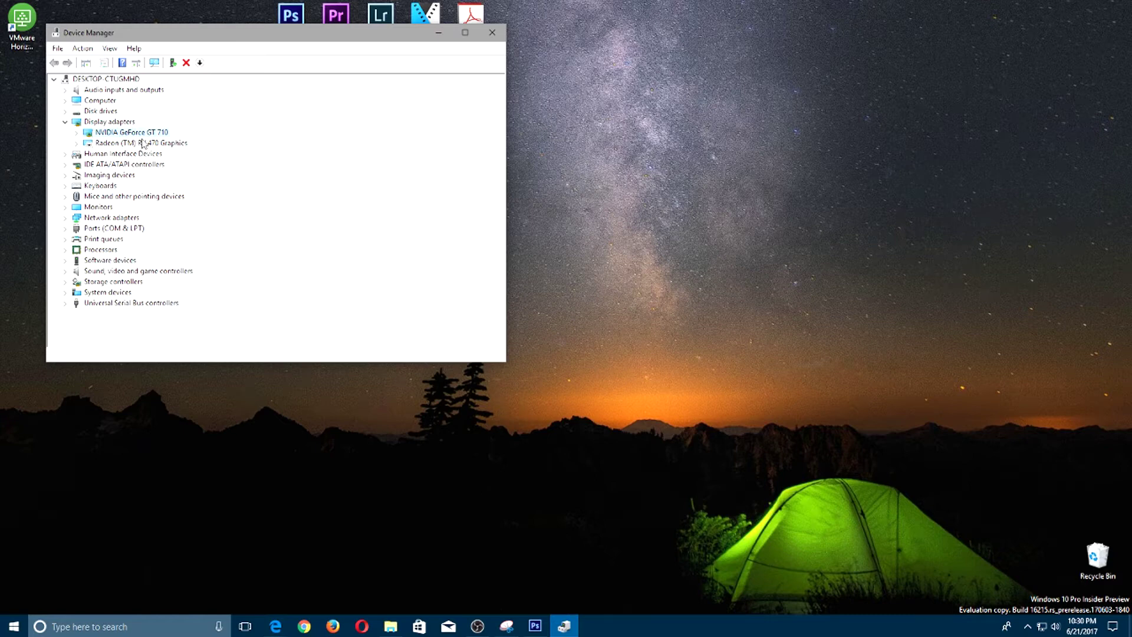
click(144, 143)
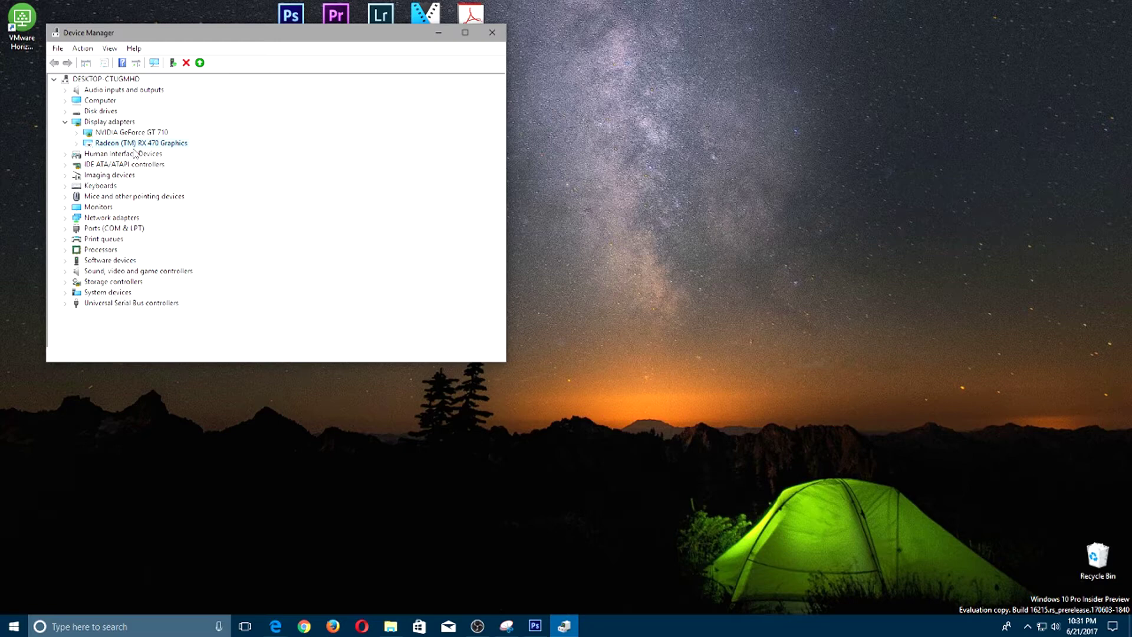
click(135, 133)
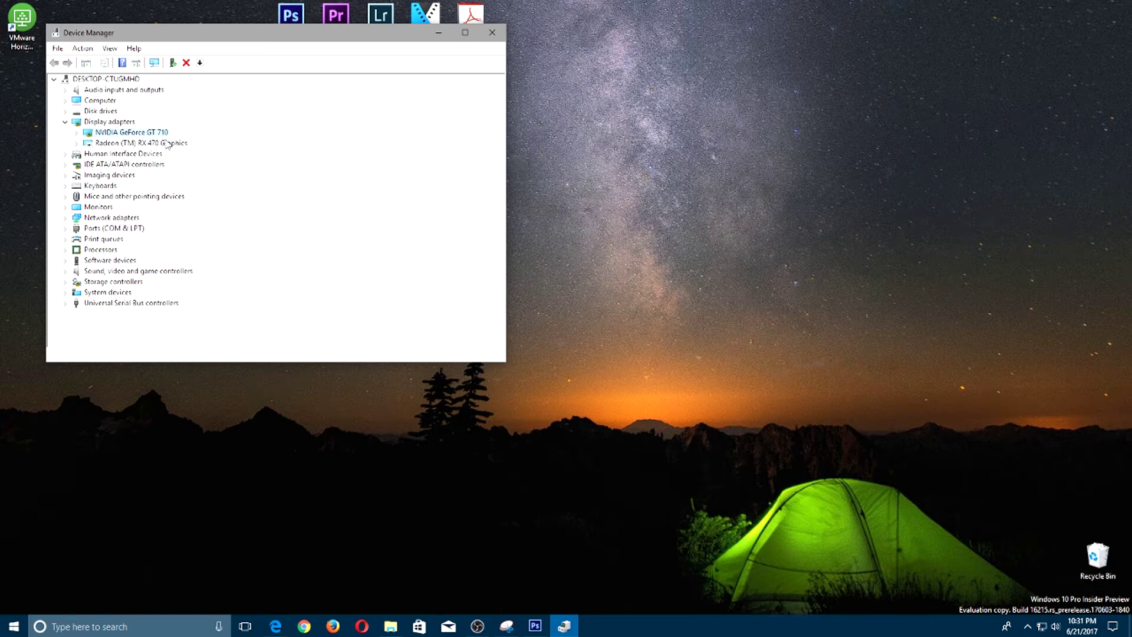
click(124, 143)
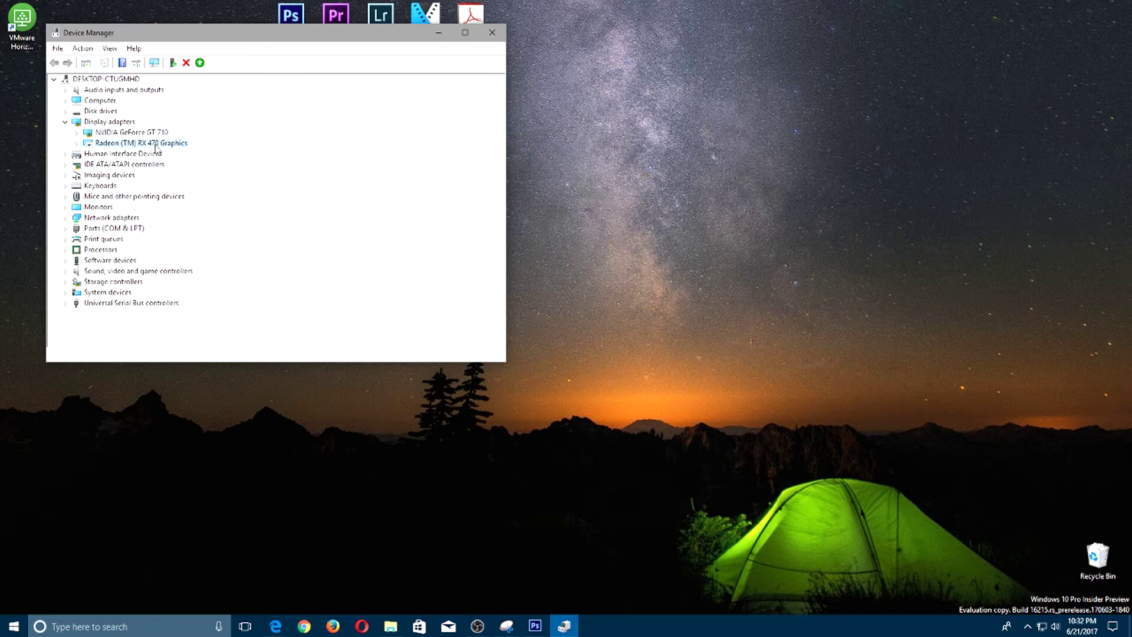
Step: Leave the Radeon RX 470 adapter disabled and close Device Manager
right_click(150, 145)
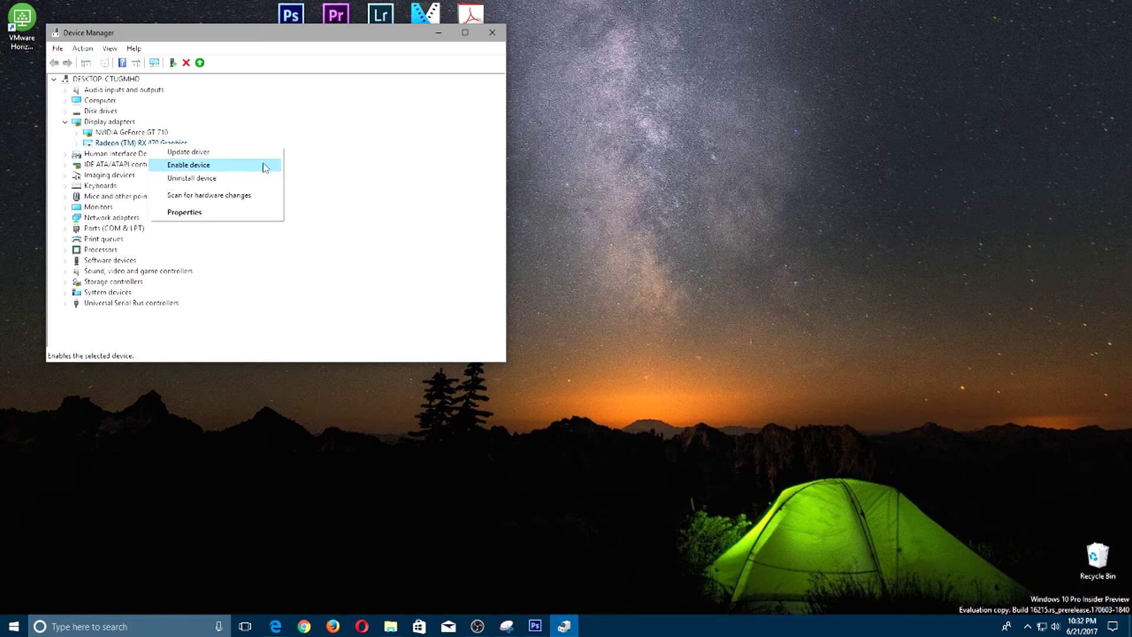
click(357, 163)
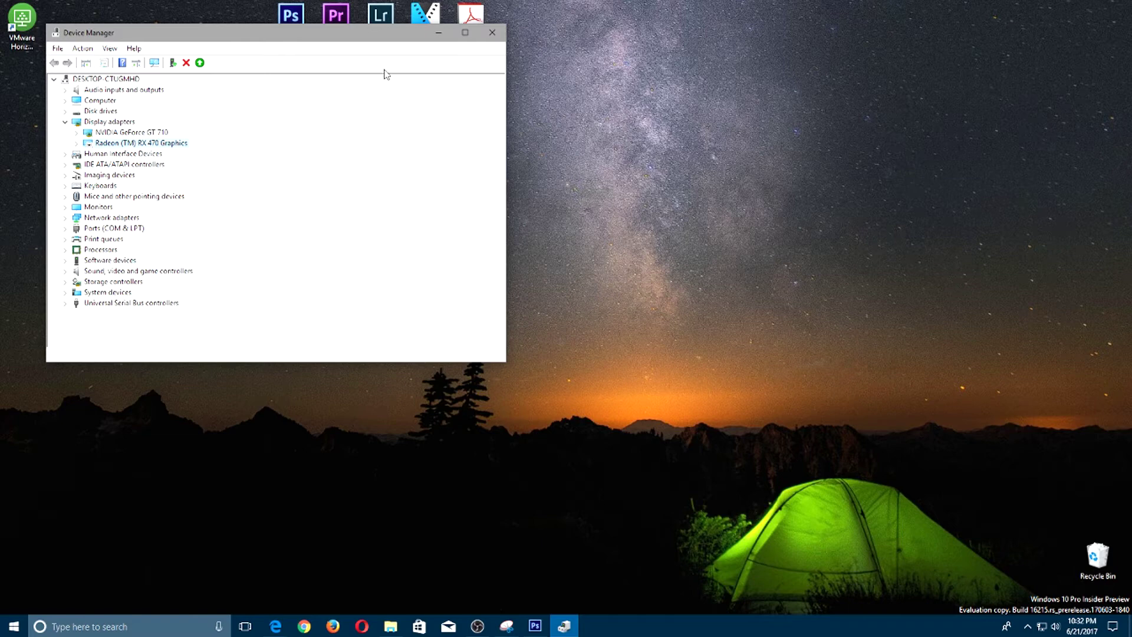
click(489, 36)
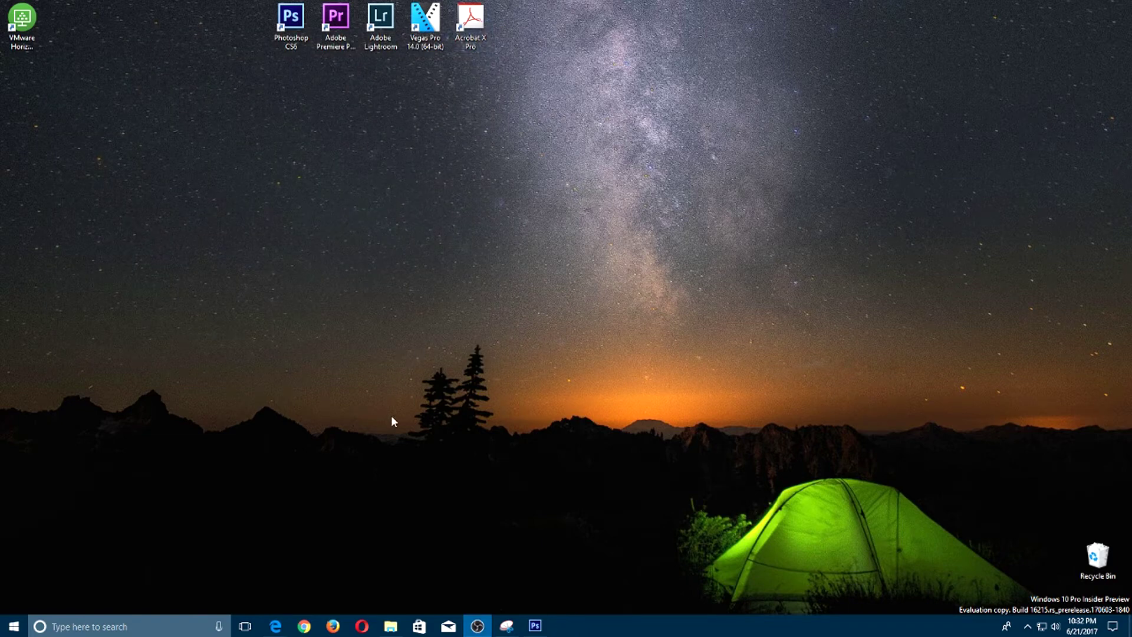
Step: Restore Photoshop, review the detected GPU in Performance preferences, and cancel without changes
mouse_move(535, 630)
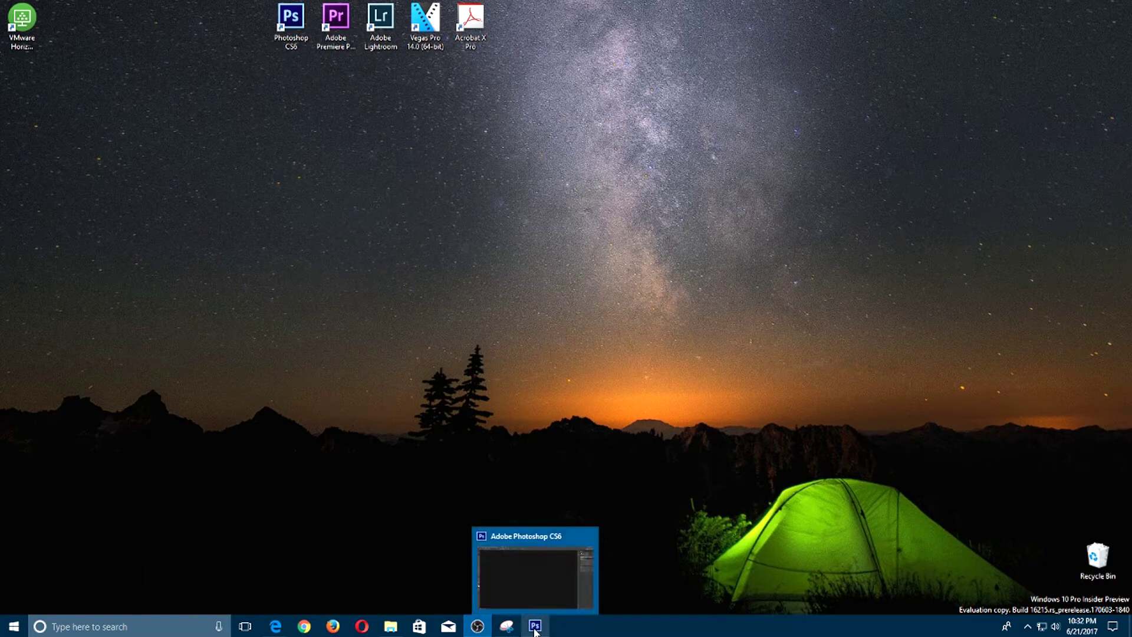
click(520, 592)
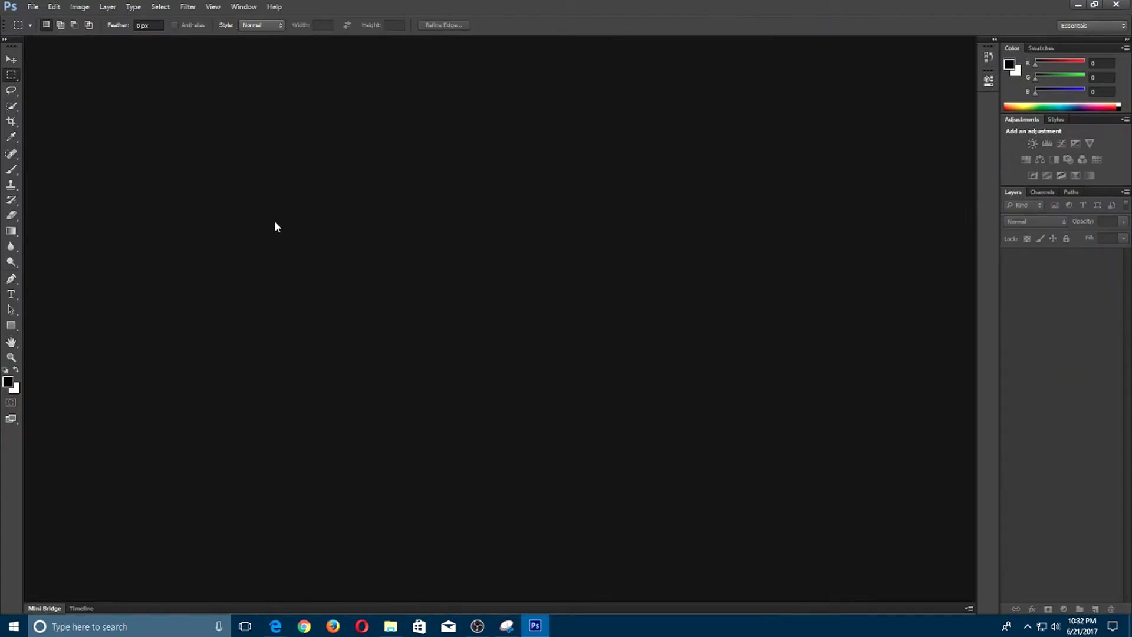
key(i)
key(ctrl+k)
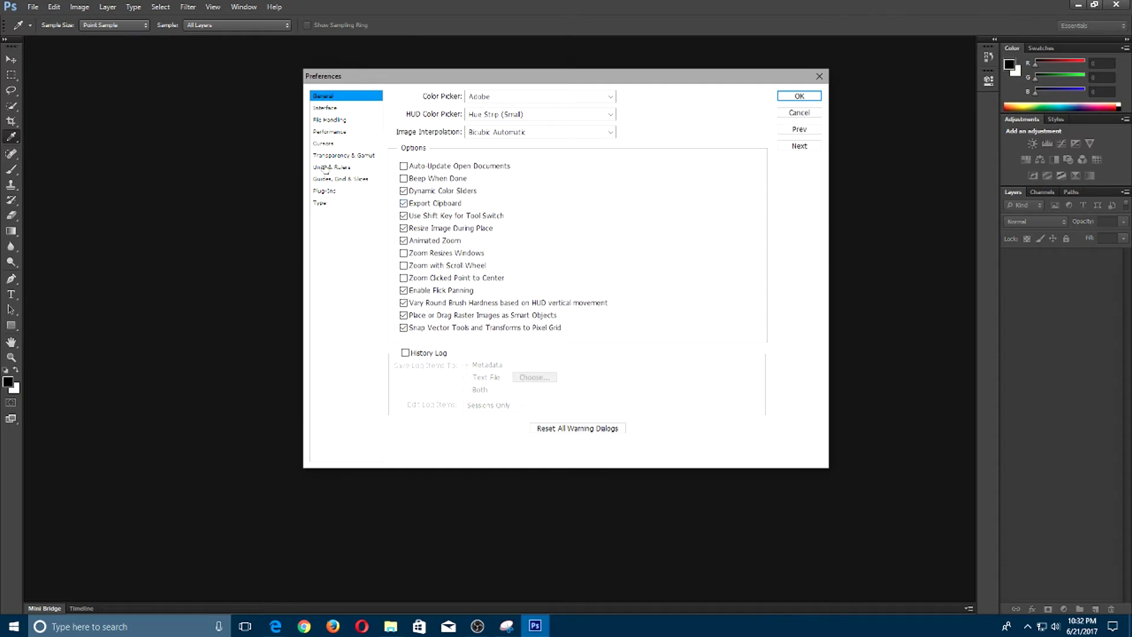
click(329, 134)
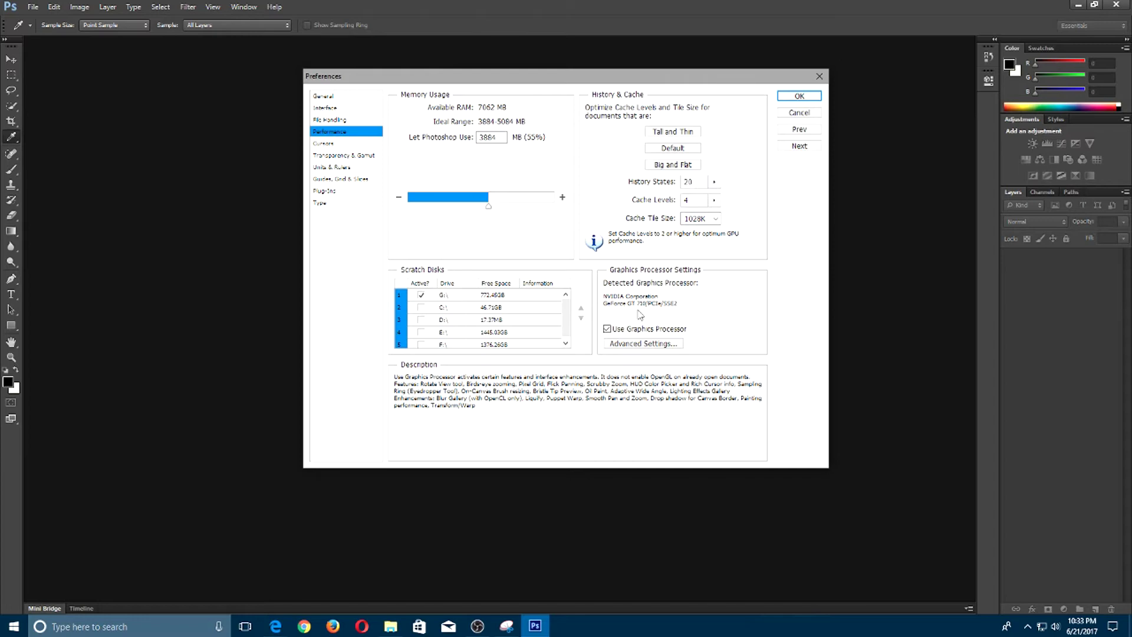
click(800, 113)
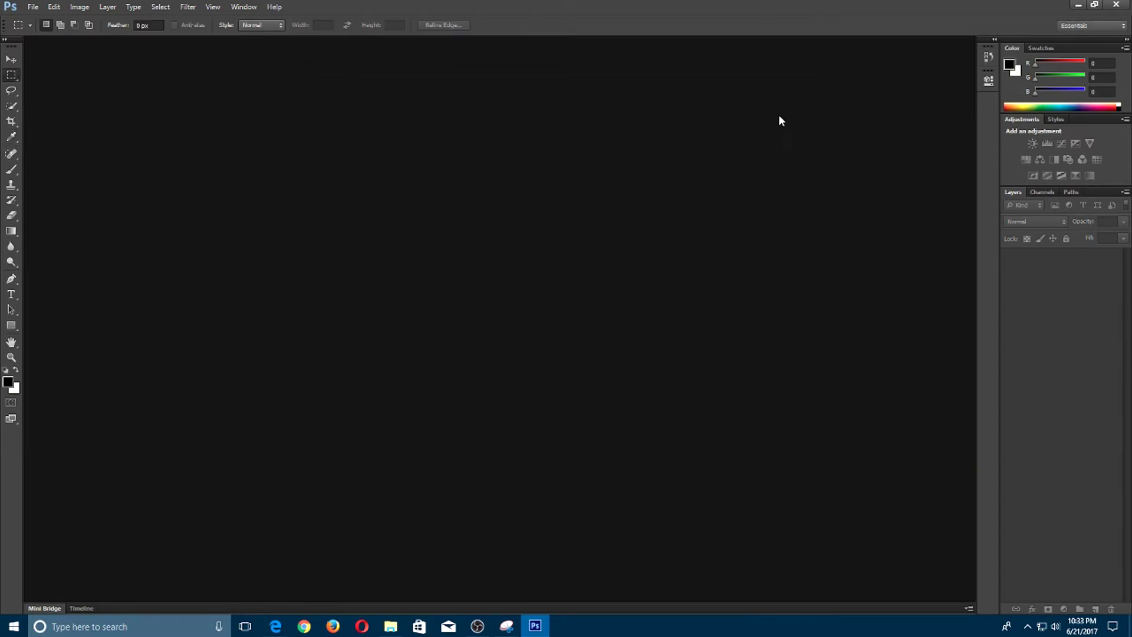
Step: Maximize the Adobe GPU card FAQ and highlight its tested cards and unsupported card series lists
click(1077, 5)
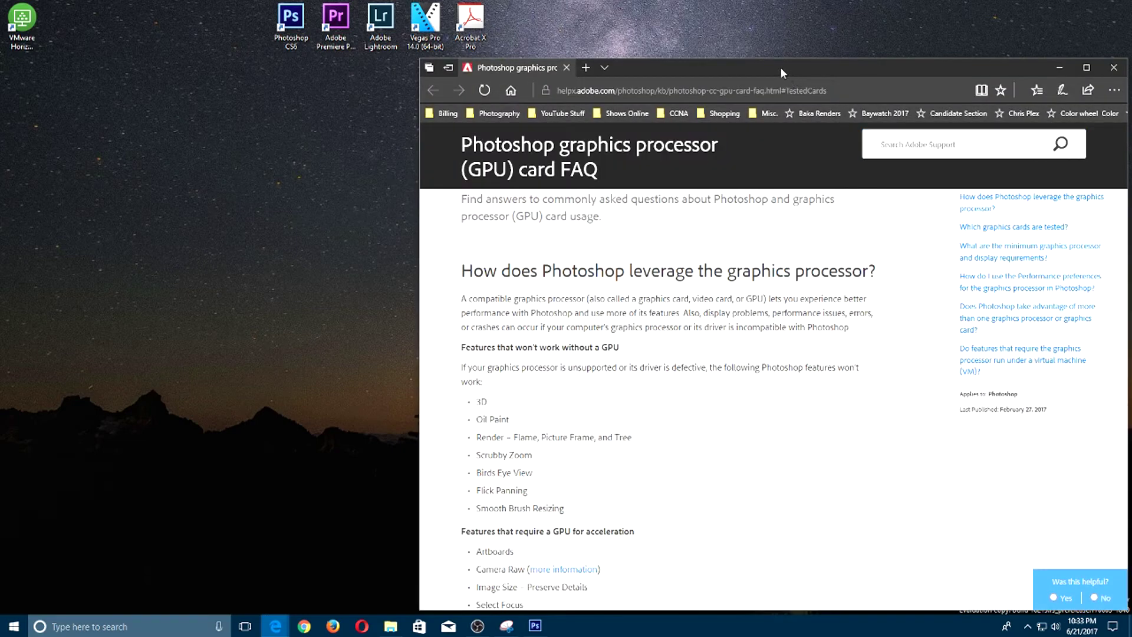
double_click(780, 66)
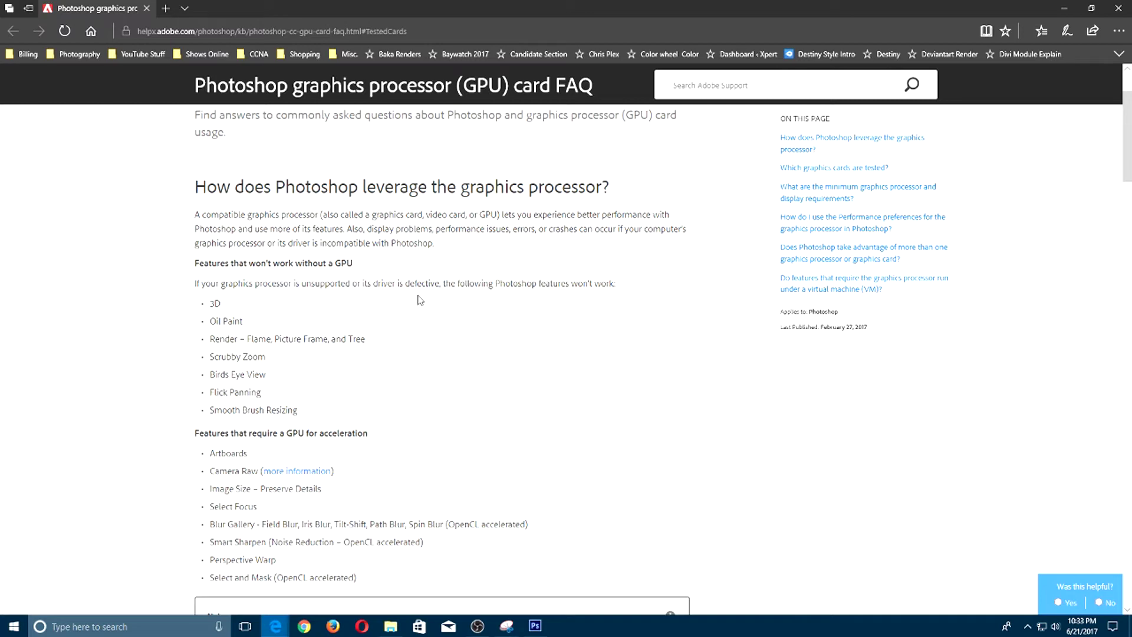
scroll(372, 289, up, 2)
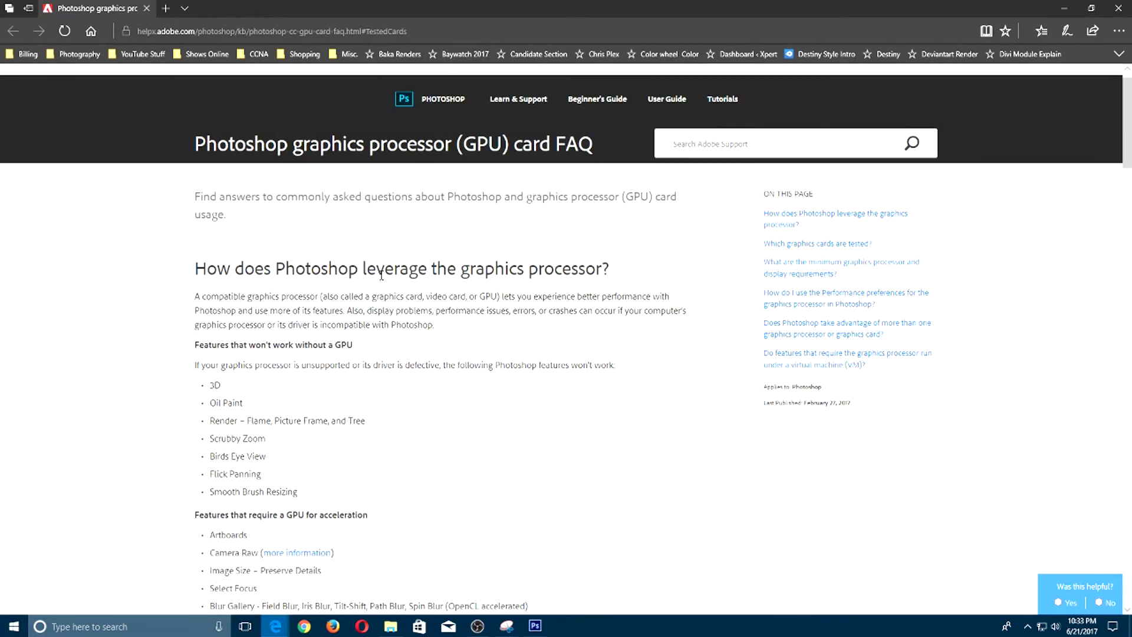
scroll(313, 293, down, 7)
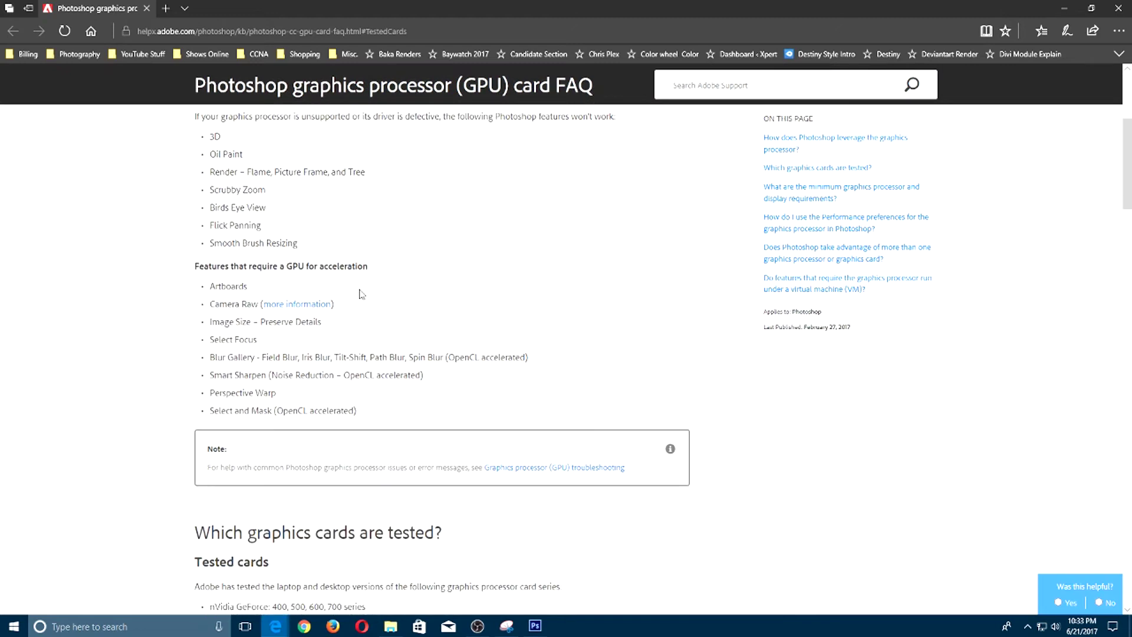
scroll(376, 298, down, 3)
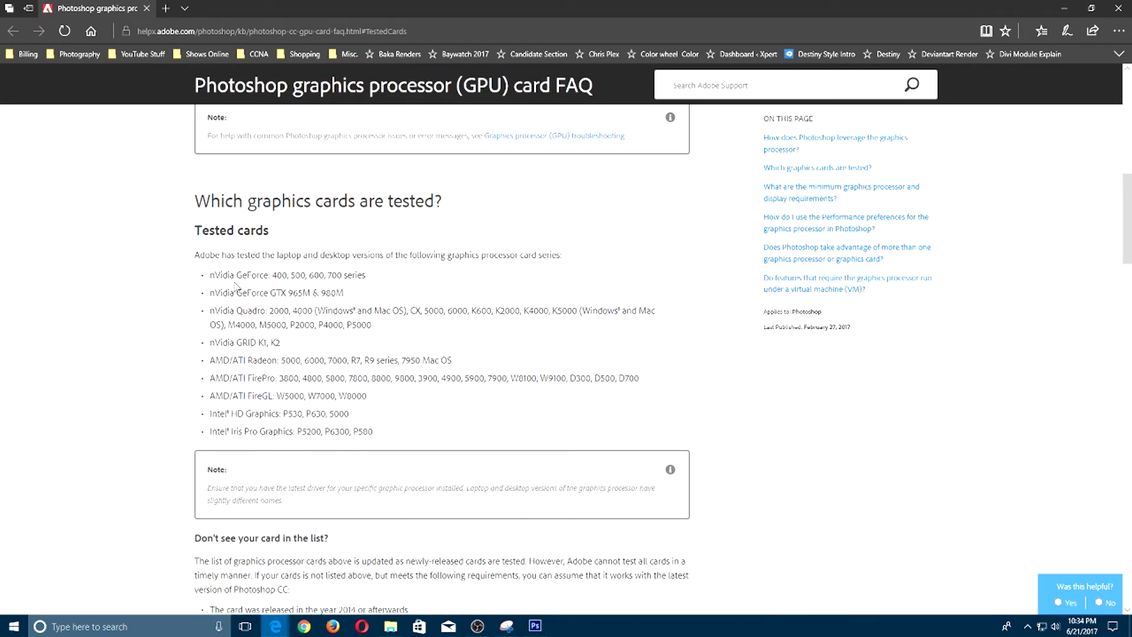
drag(194, 257, 210, 231)
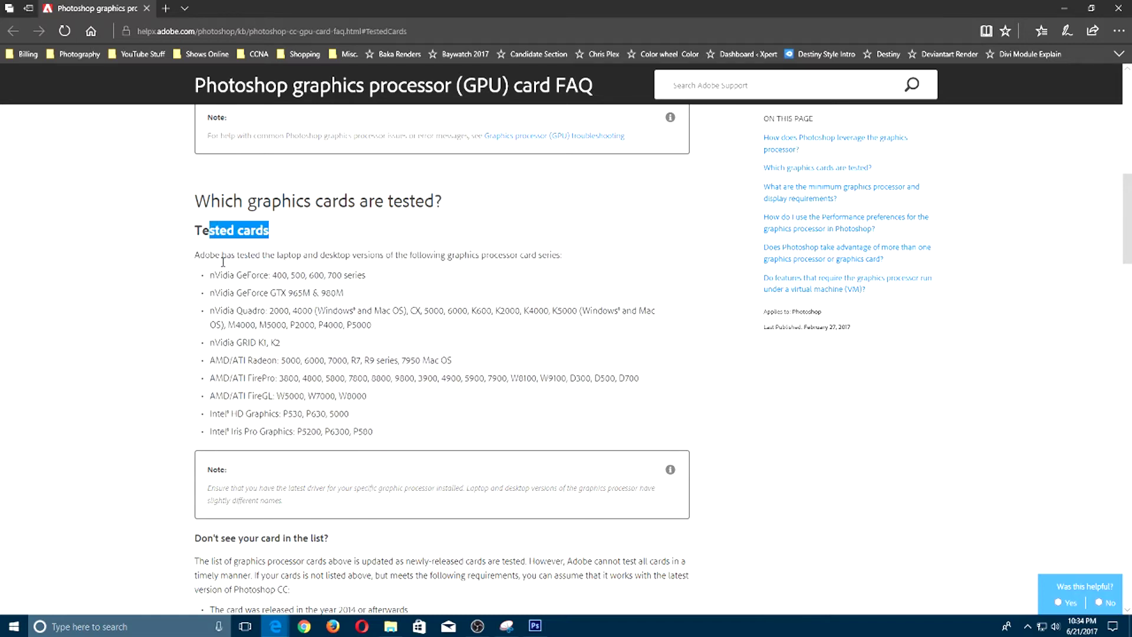
scroll(223, 262, down, 6)
drag(226, 385, 535, 435)
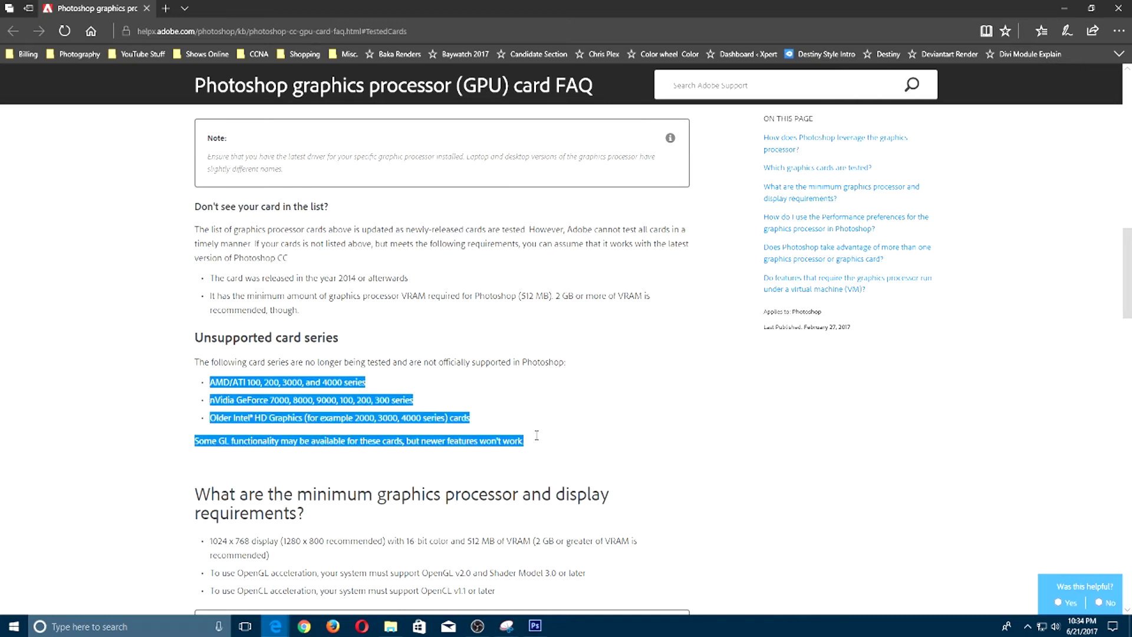
click(494, 419)
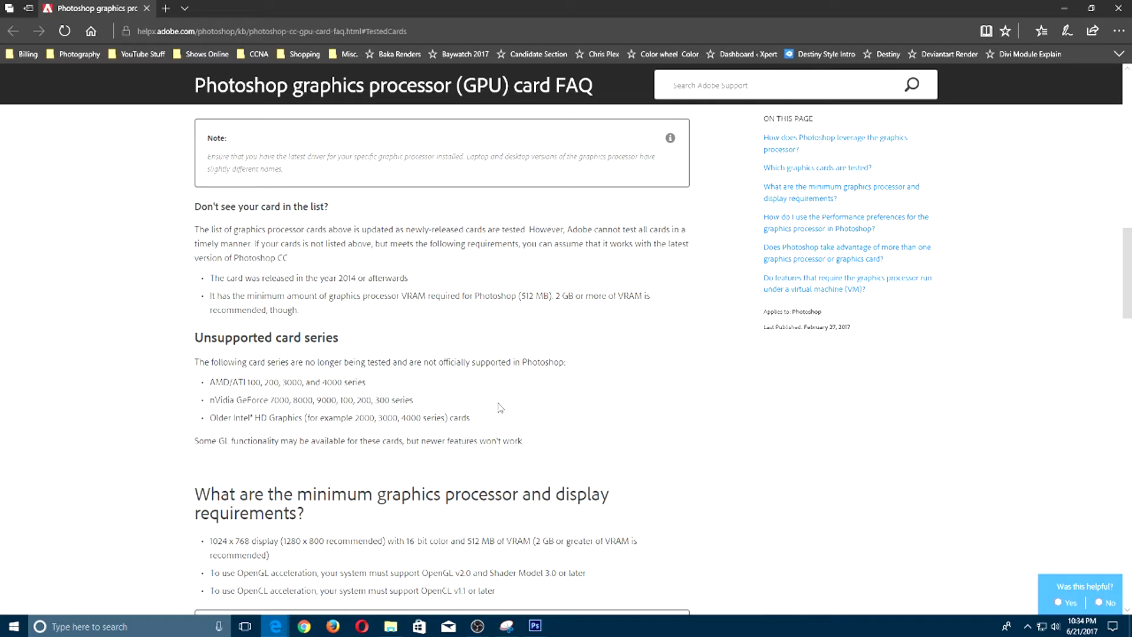
Step: Highlight '700 series' in the Tested cards list, then minimize the browser
scroll(380, 386, up, 5)
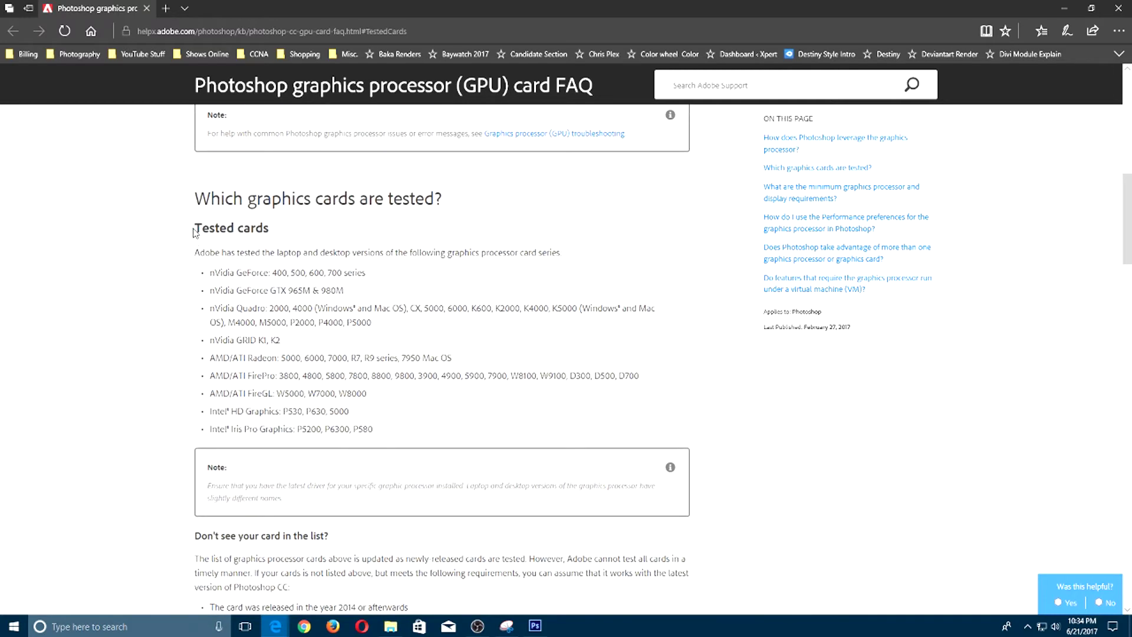
drag(195, 231, 413, 428)
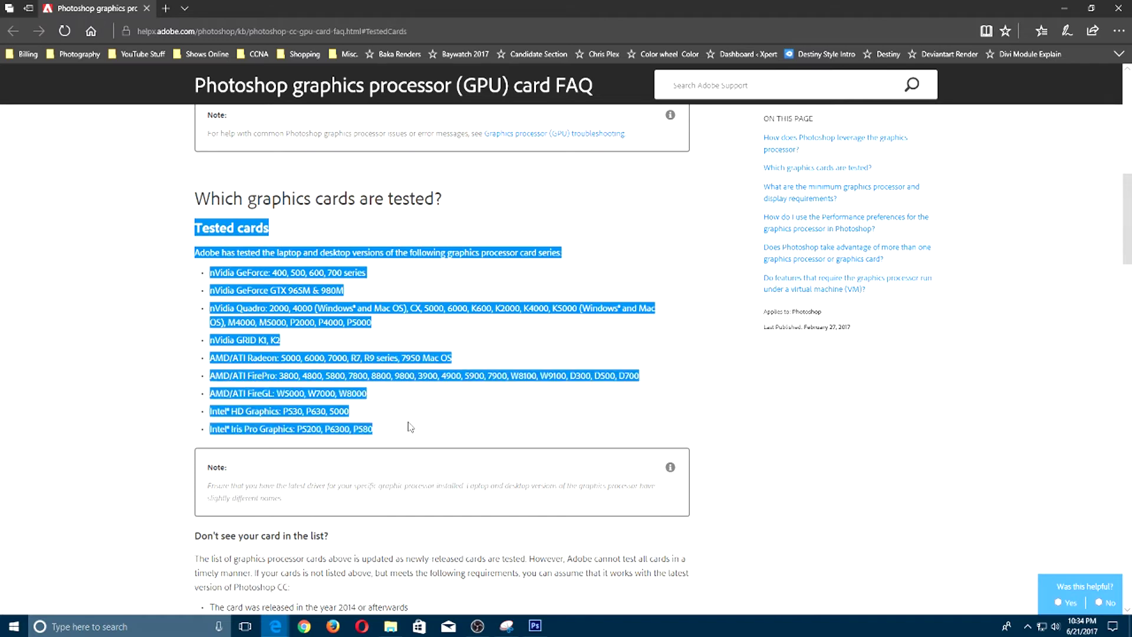
click(180, 348)
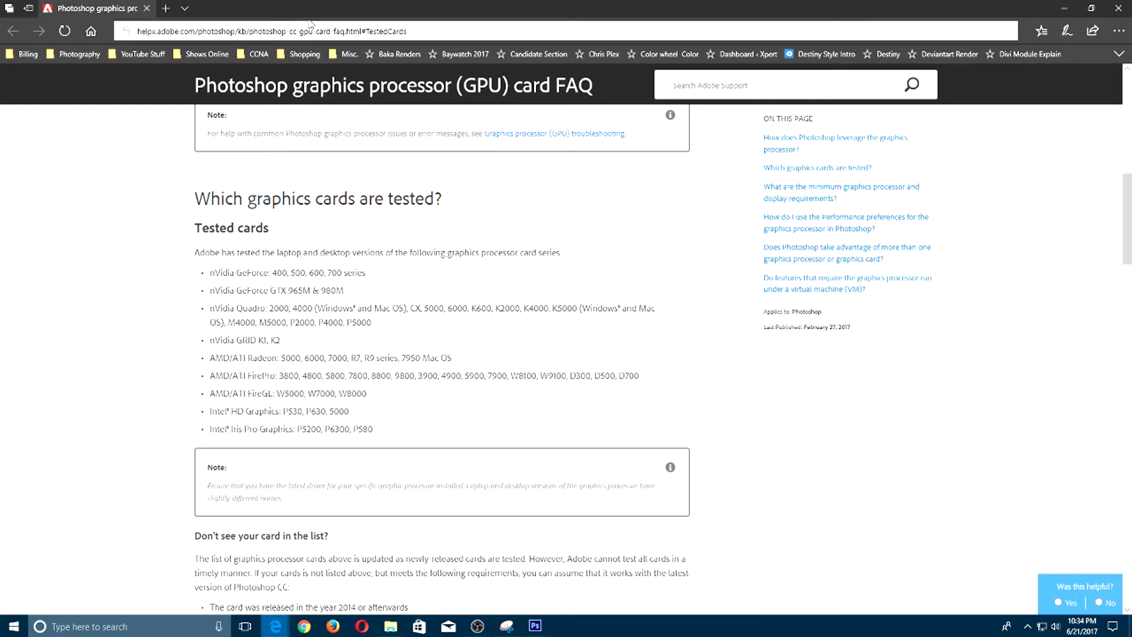
scroll(260, 294, down, 3)
scroll(247, 293, up, 3)
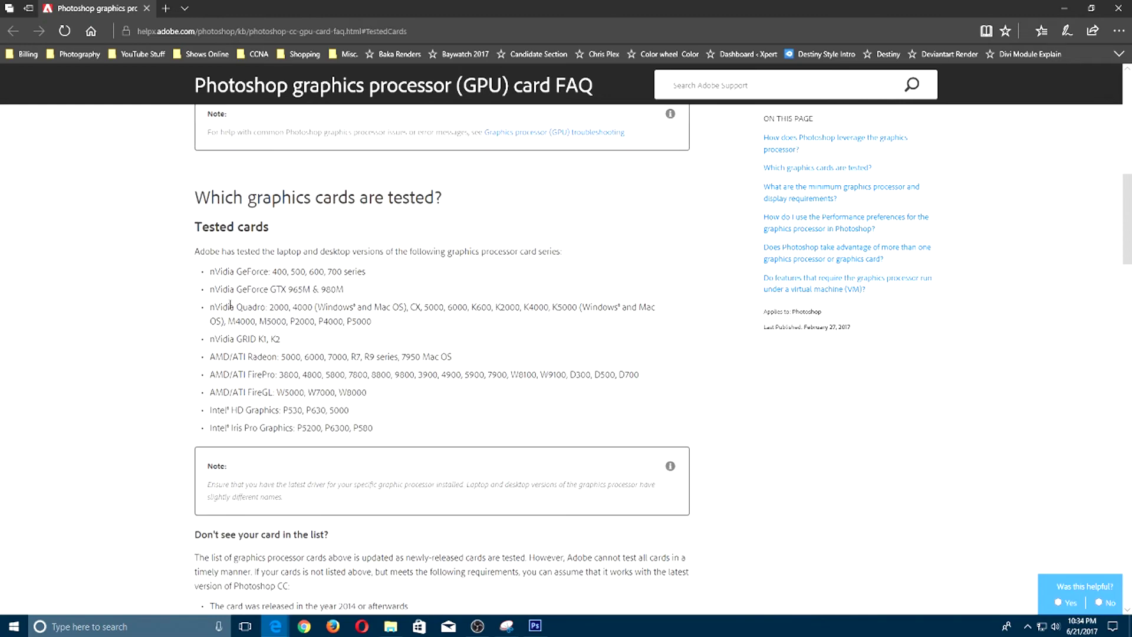
scroll(404, 345, down, 6)
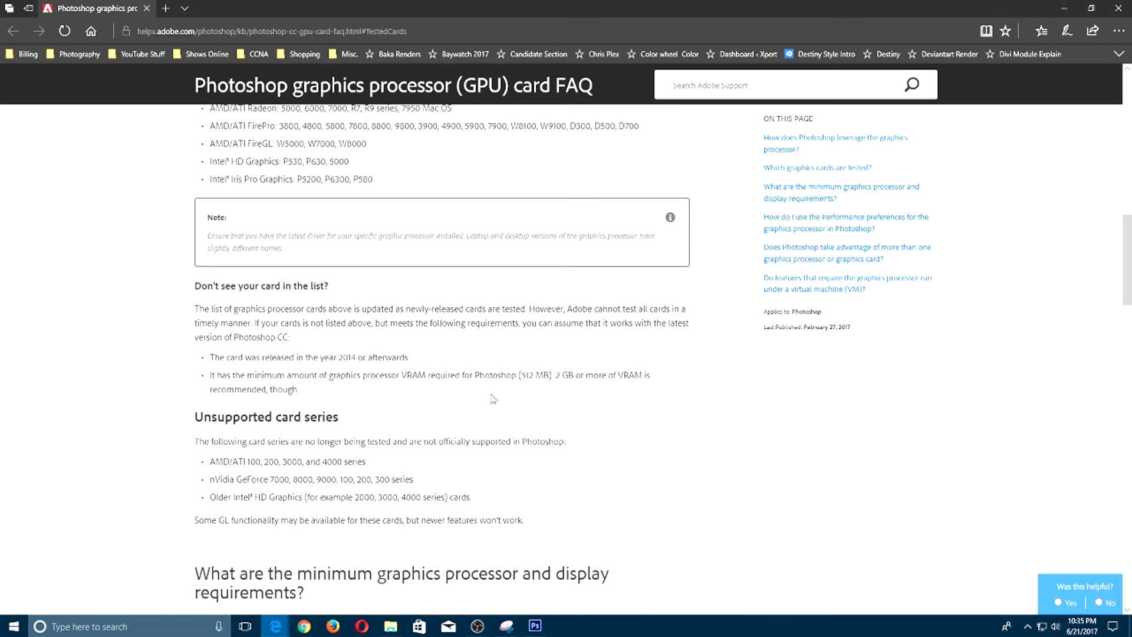
scroll(404, 404, up, 6)
drag(368, 270, 324, 269)
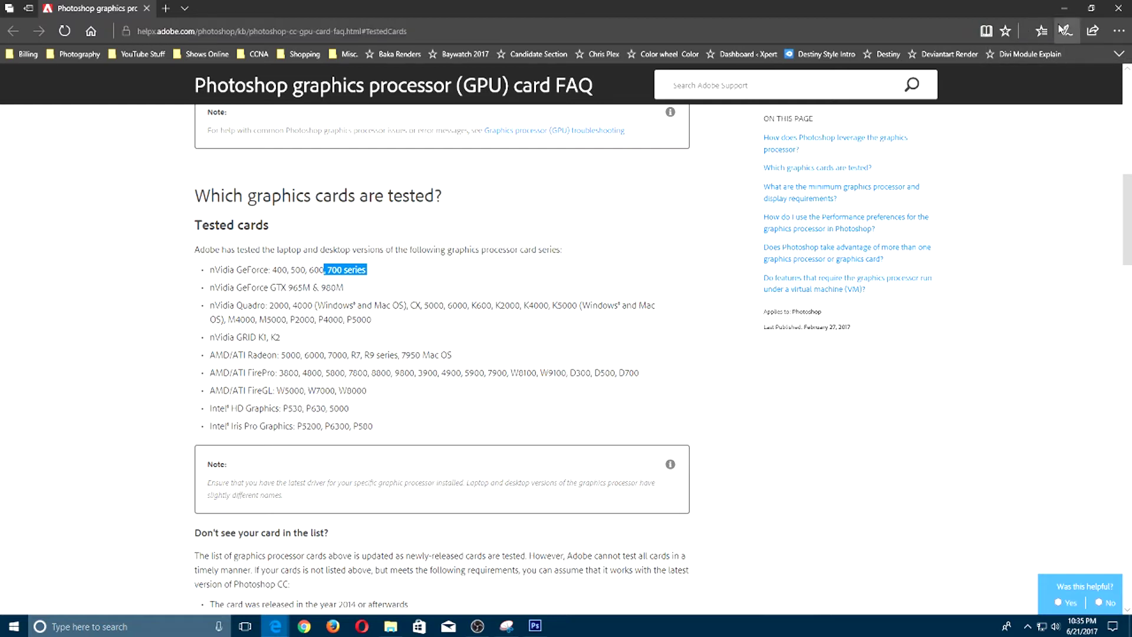
click(1063, 9)
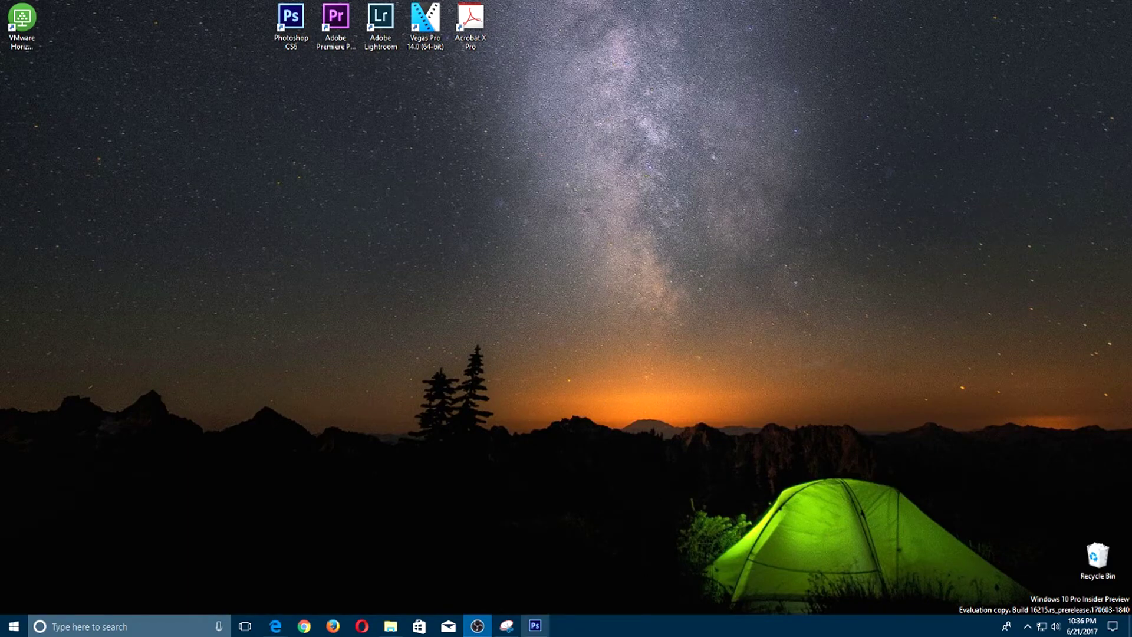
Step: Reopen Performance preferences, view advanced GPU settings, and drag the memory slider toward 5048 MB (71%)
click(535, 626)
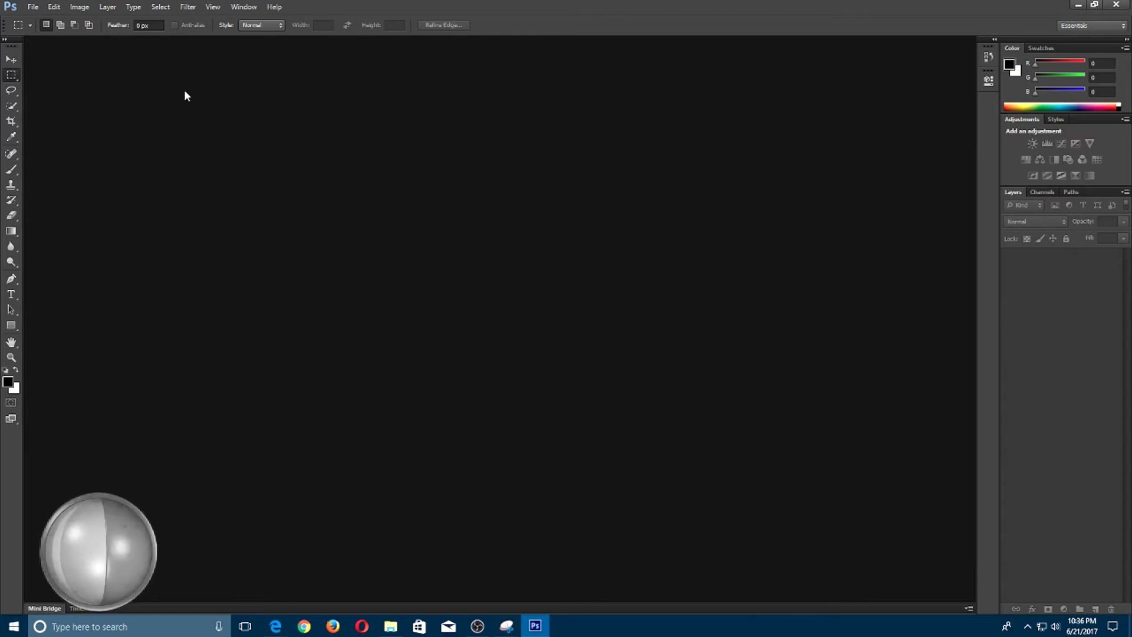
key(ctrl+k)
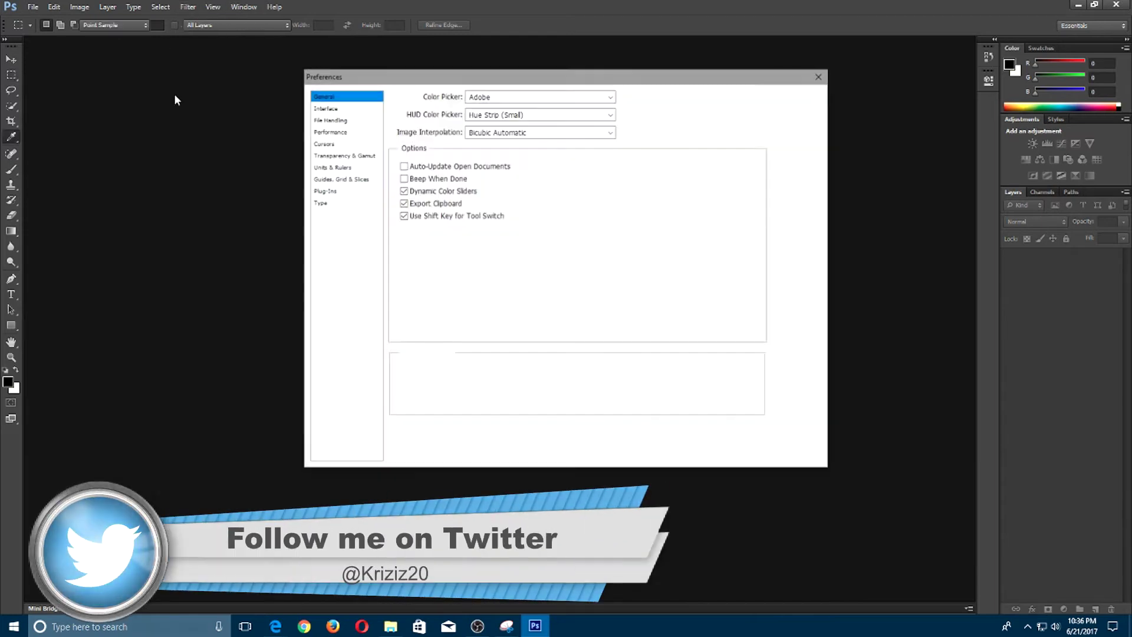
click(330, 132)
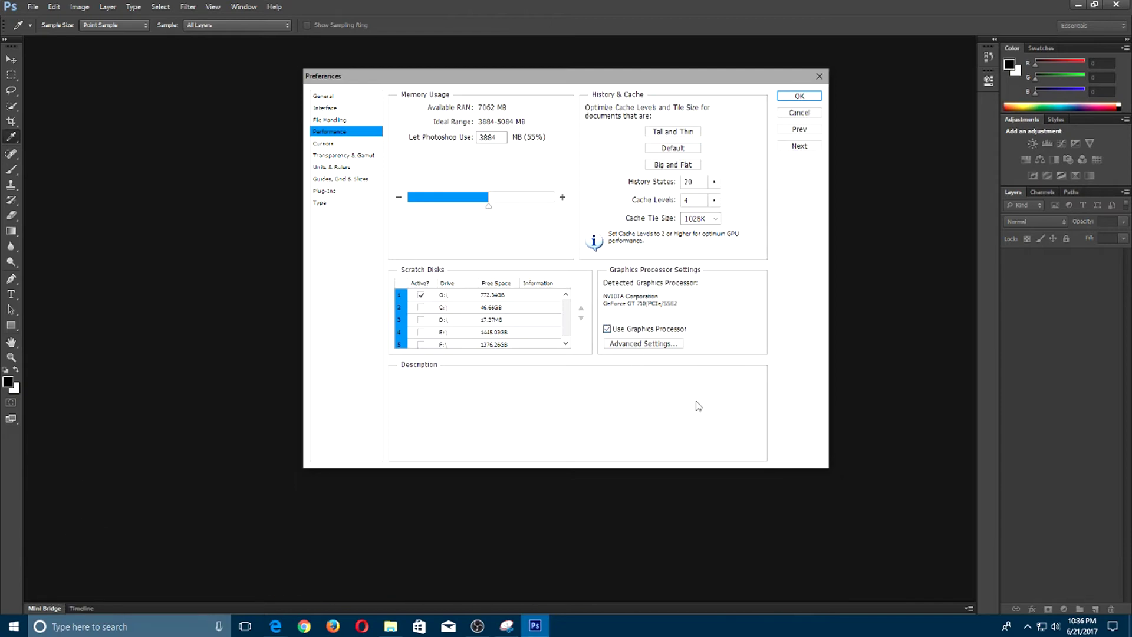
click(624, 344)
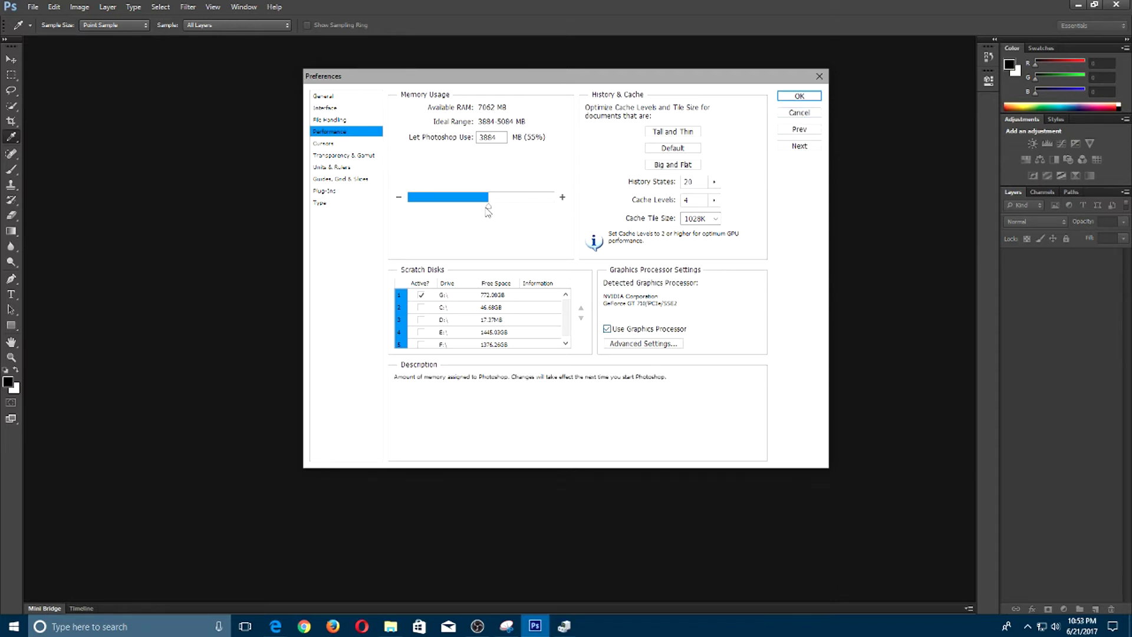
drag(488, 209, 514, 218)
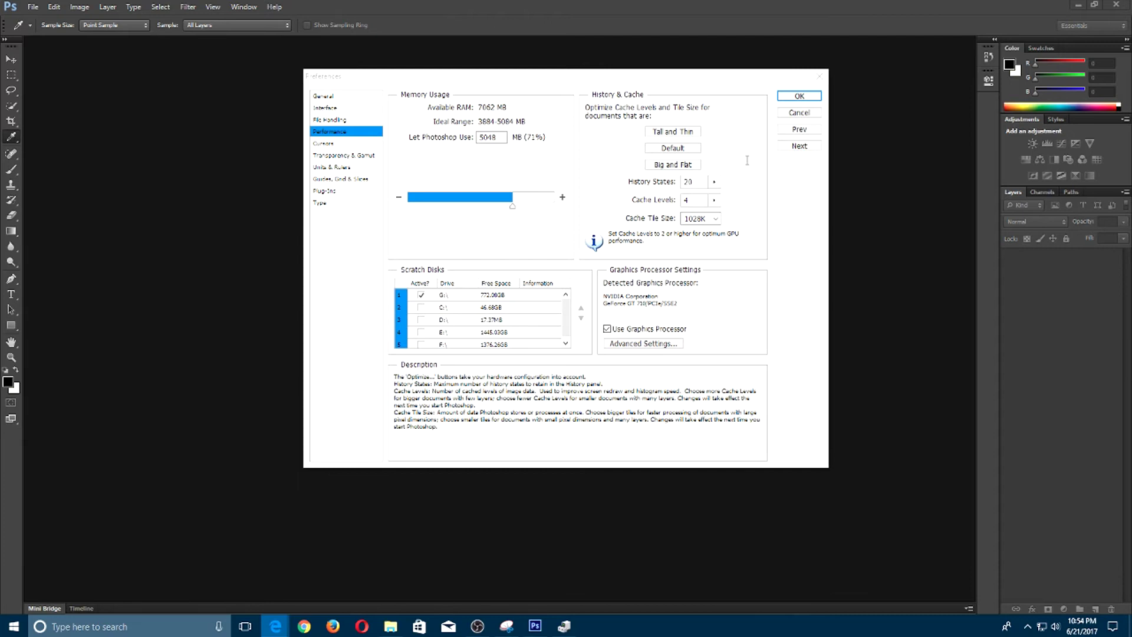
Step: Check the History States value of 20, then minimize Photoshop to the desktop
click(698, 190)
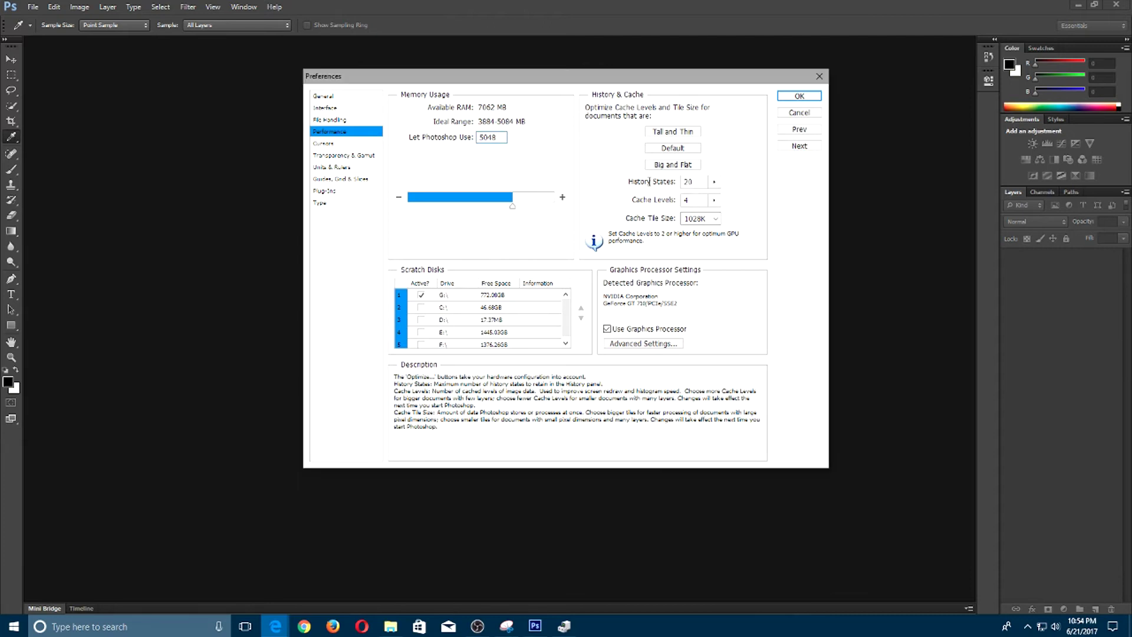
click(687, 181)
double_click(687, 181)
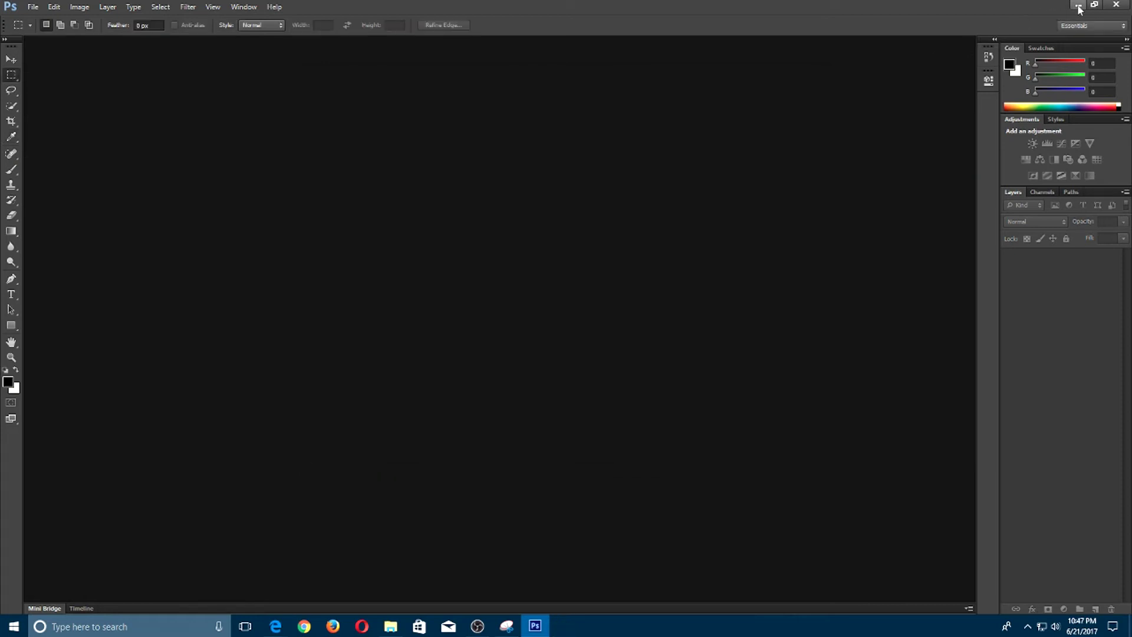
click(1078, 7)
Step: Open Device Manager and start a driver update for the NVIDIA GeForce GT 710
click(115, 627)
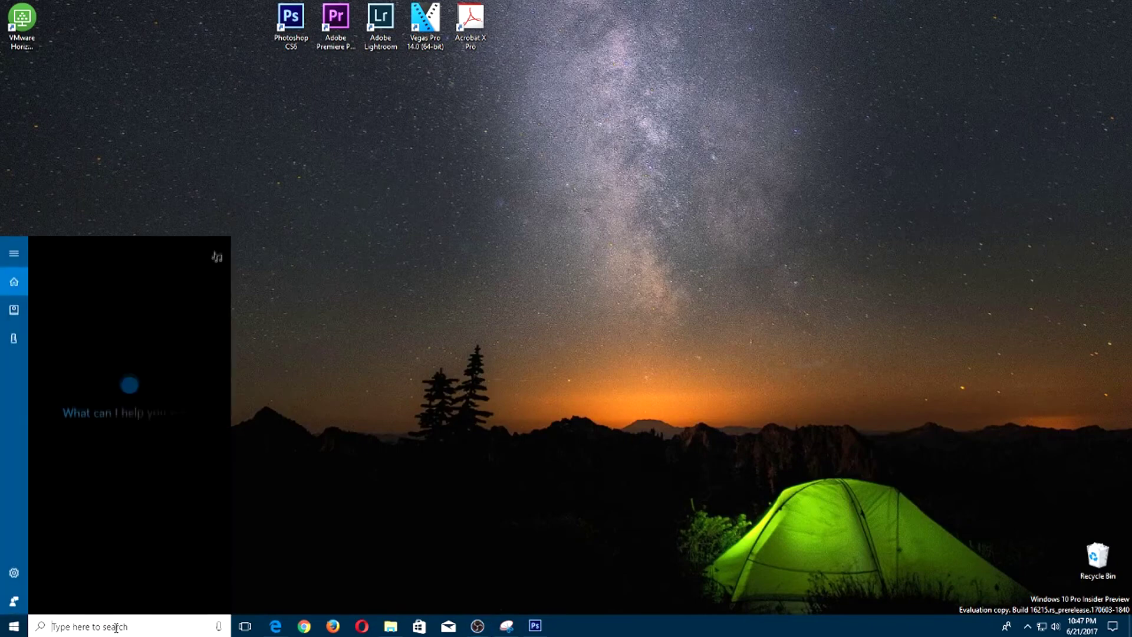
text(device ma)
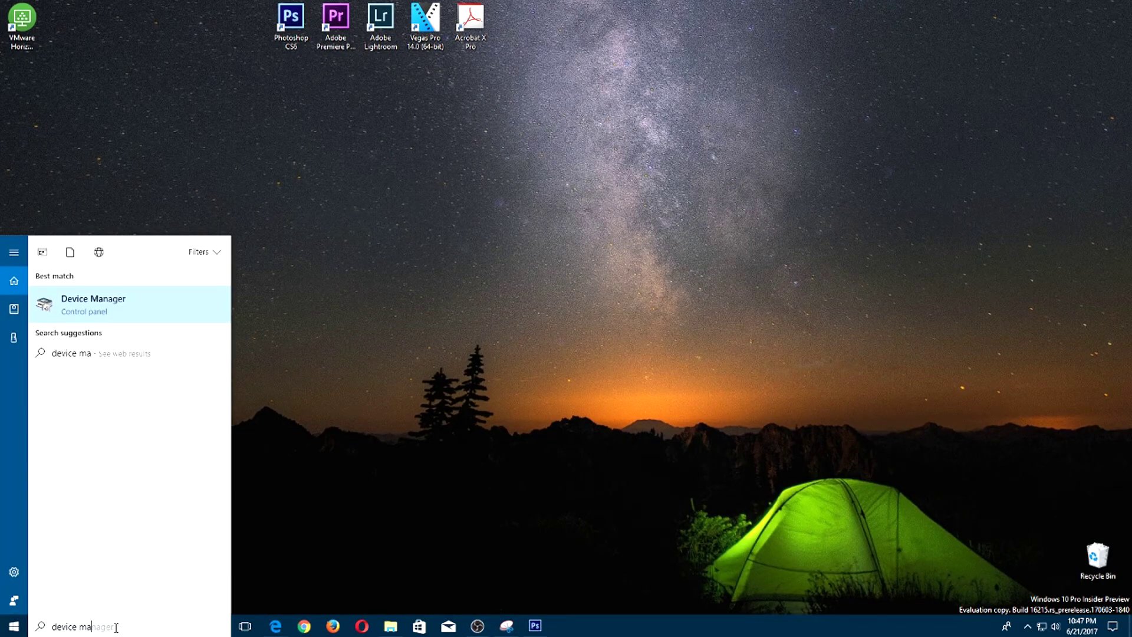
text(n)
key(Return)
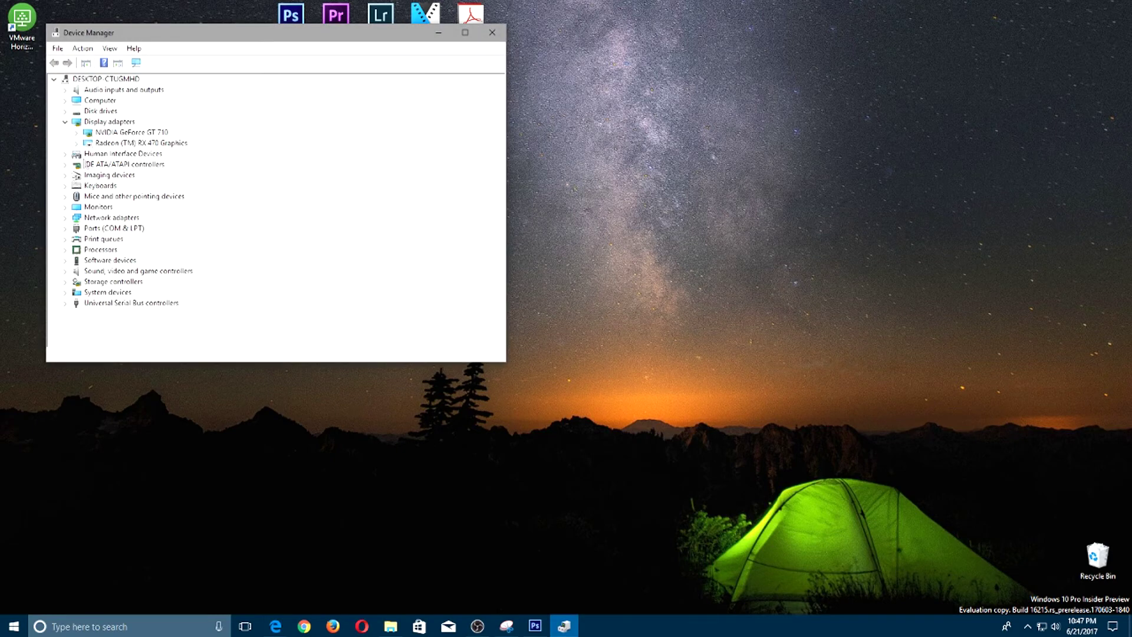
right_click(122, 135)
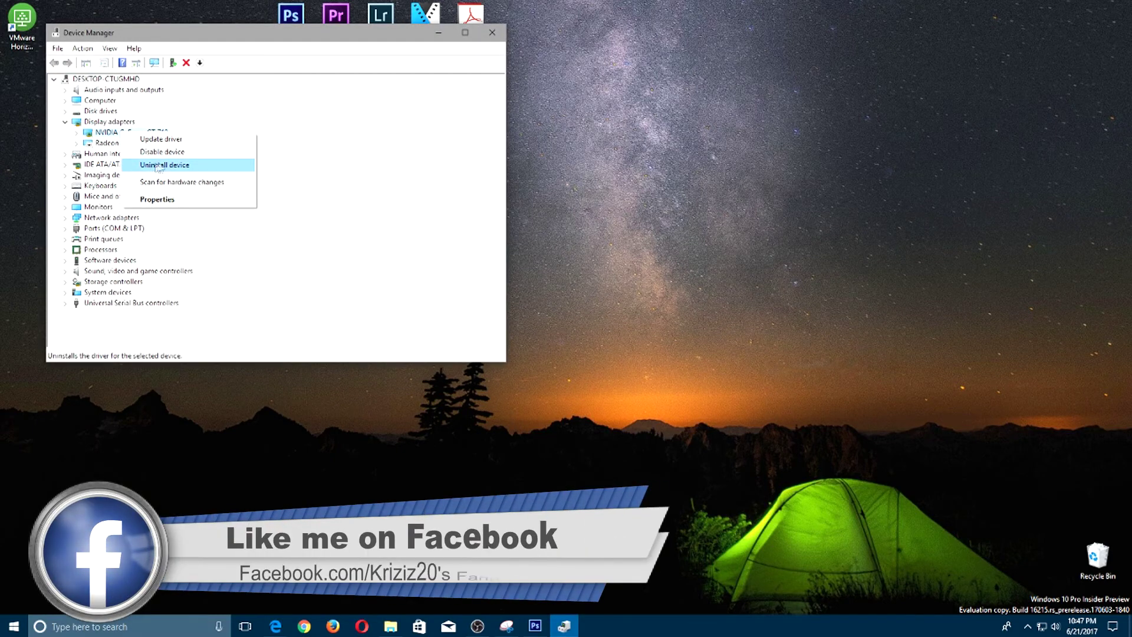
click(168, 141)
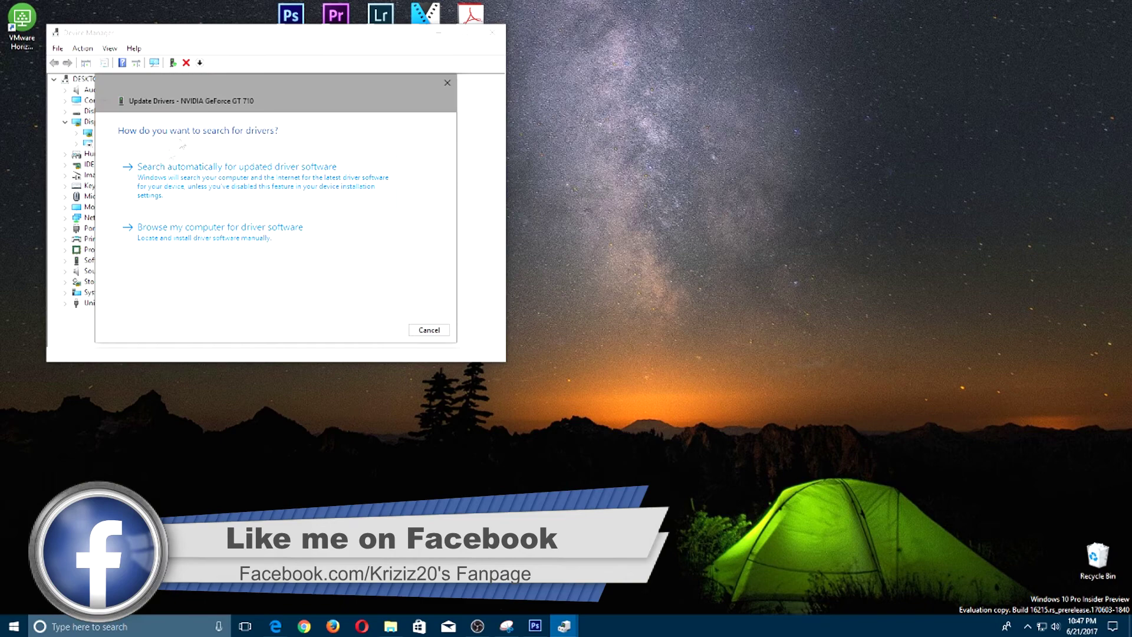
Step: Browse the GT 710's driver list, uncheck Show compatible hardware, scroll all models, then cancel
drag(232, 94, 473, 95)
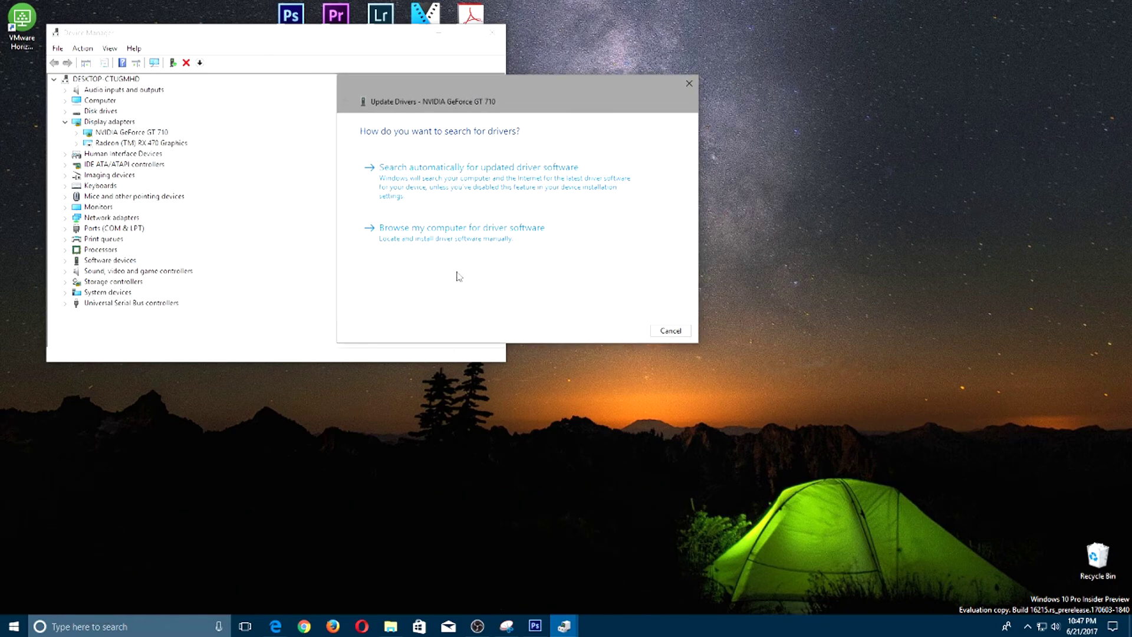
click(448, 241)
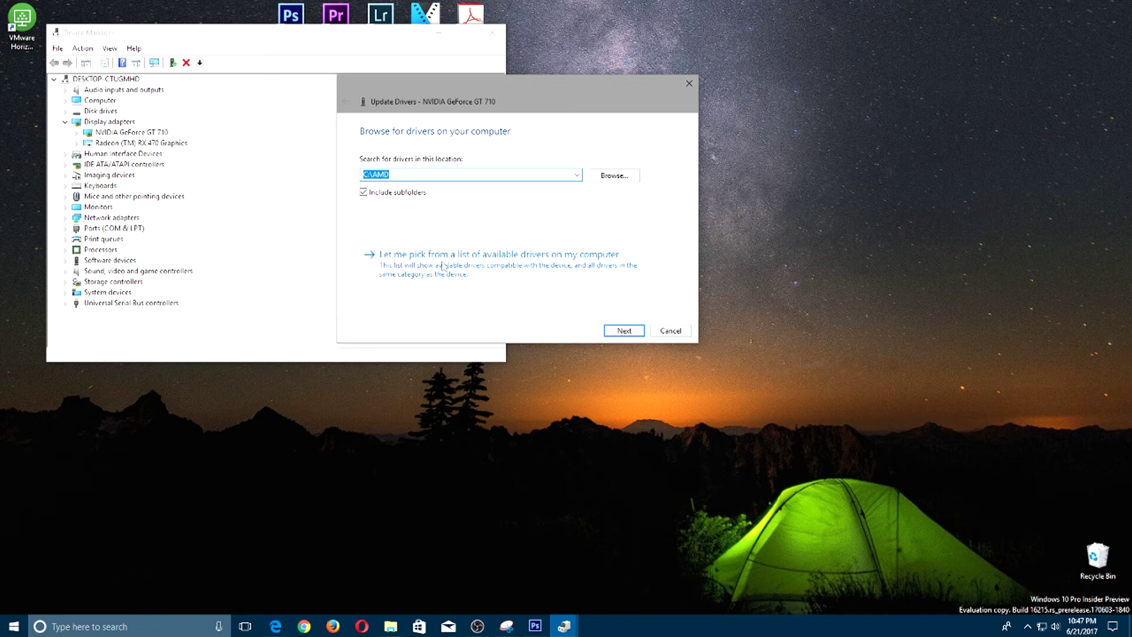
click(526, 256)
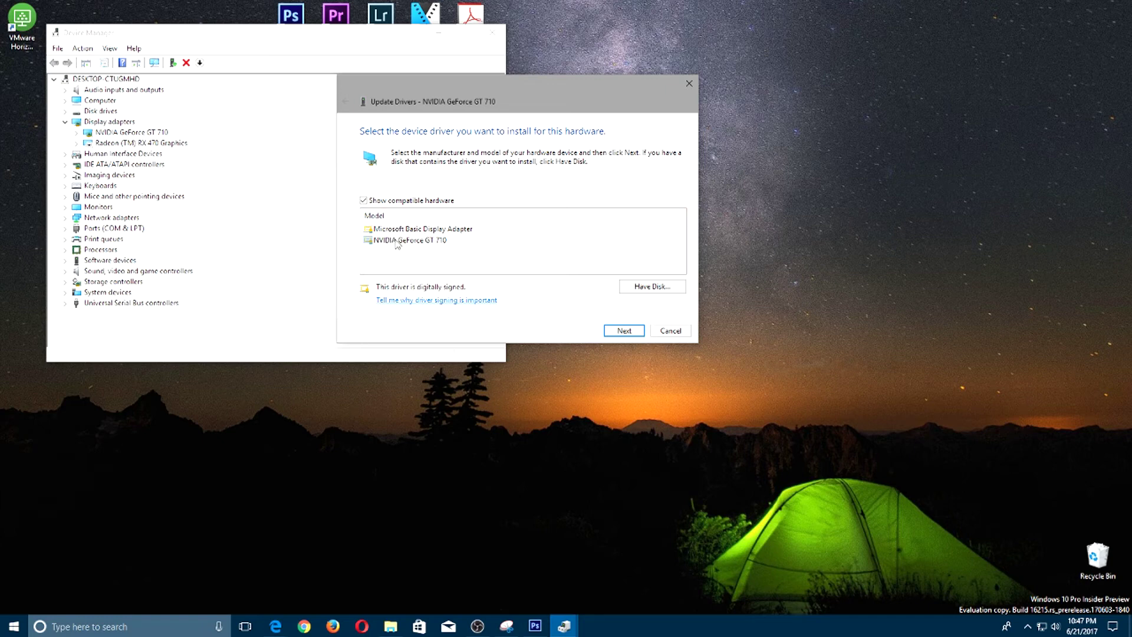
click(363, 201)
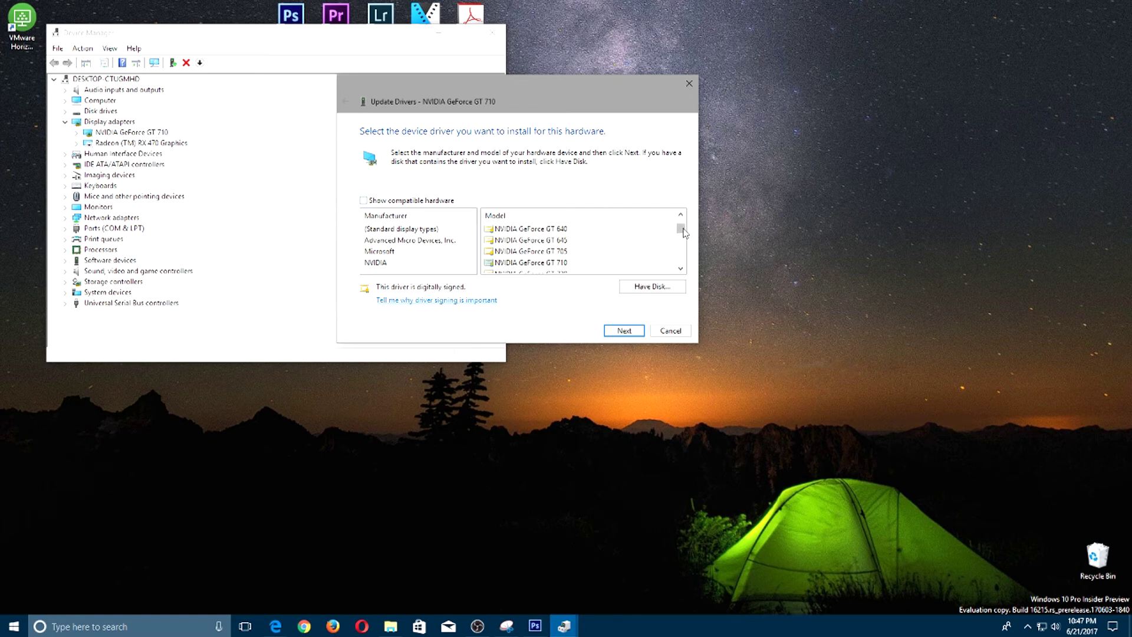
drag(681, 234, 679, 237)
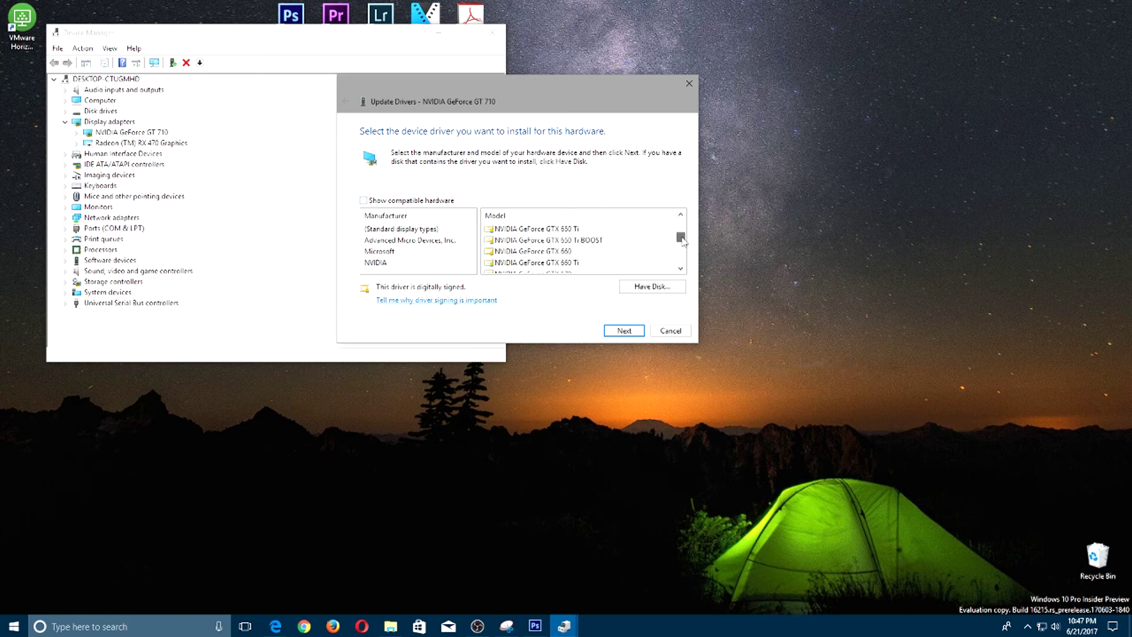
scroll(586, 248, up, 4)
scroll(592, 253, up, 3)
scroll(572, 250, up, 1)
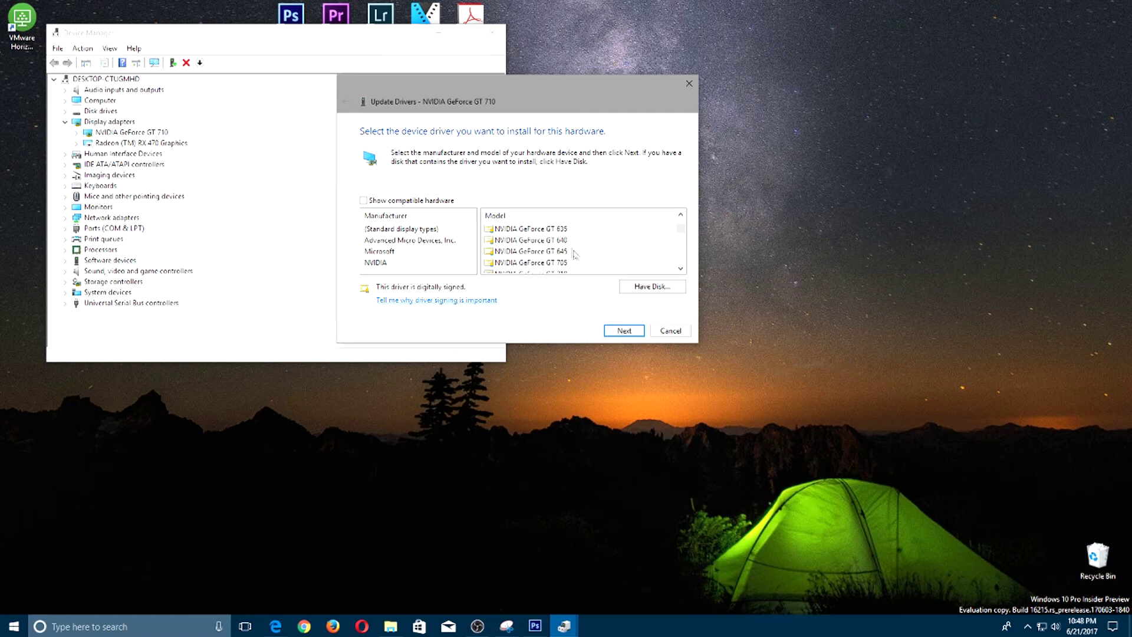
click(670, 329)
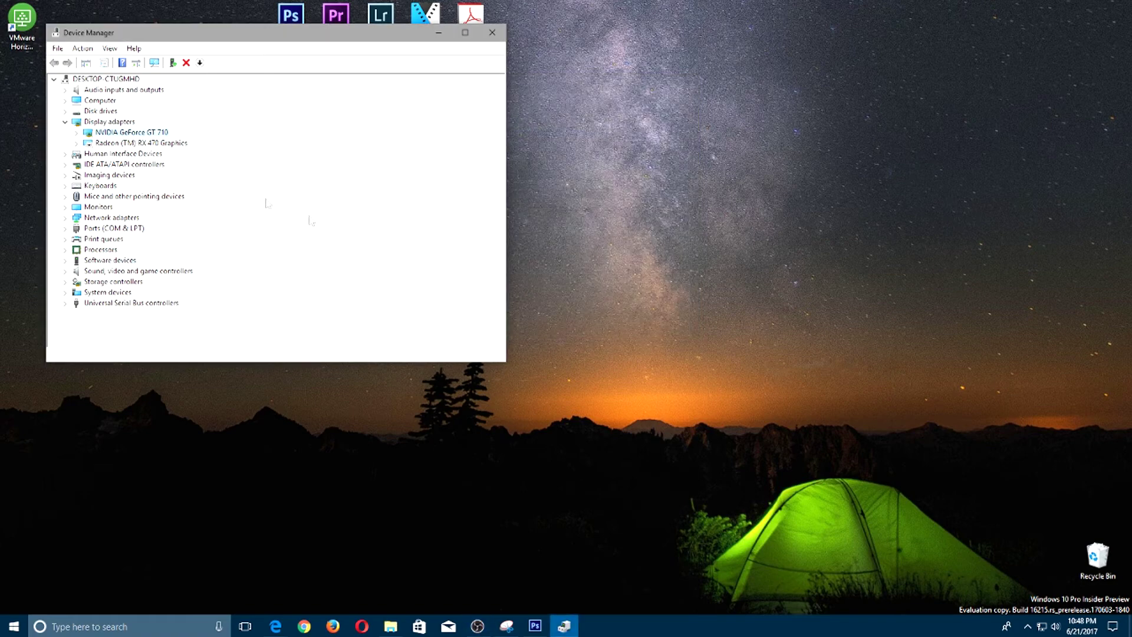
Step: Open the Radeon RX 470's driver list, select version 22.19.171.257, then cancel without installing
right_click(112, 146)
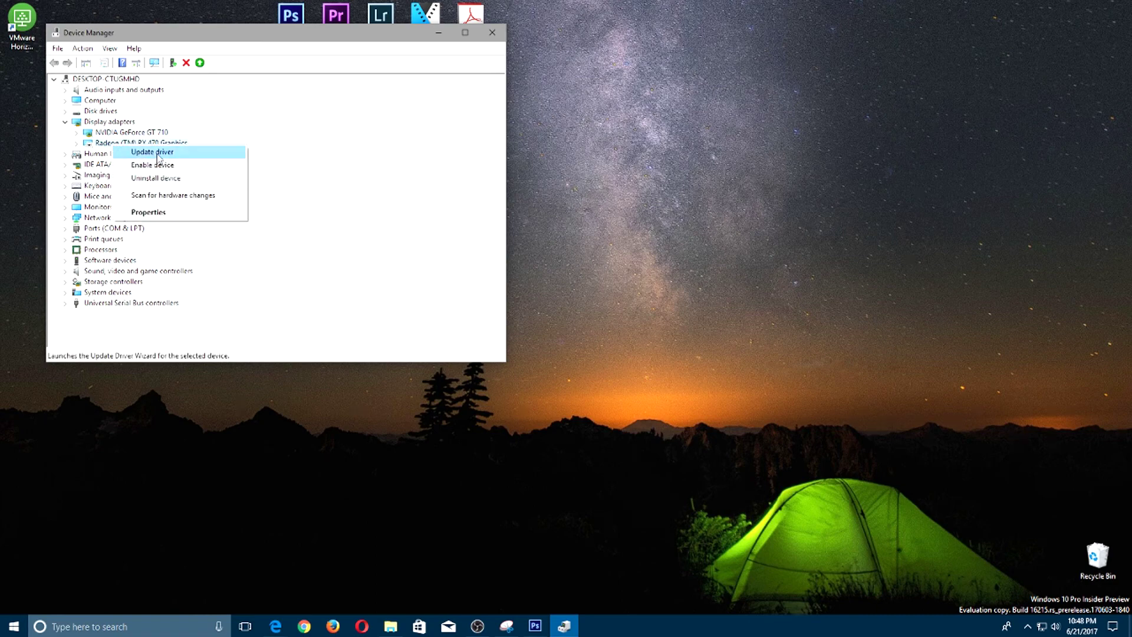
click(158, 155)
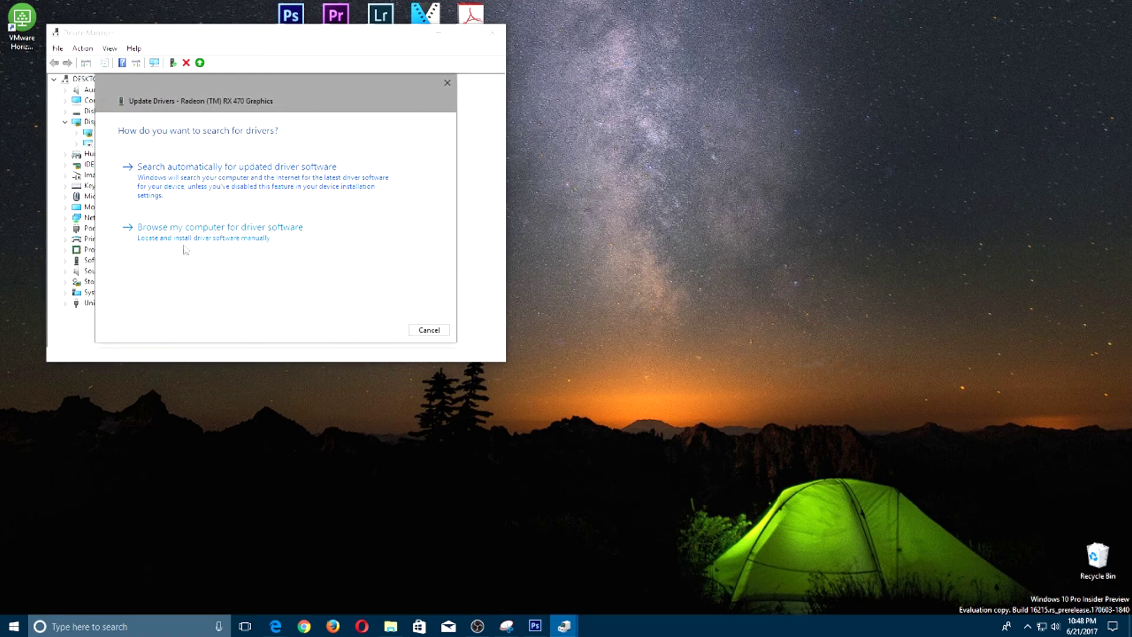
drag(230, 100, 389, 110)
click(362, 238)
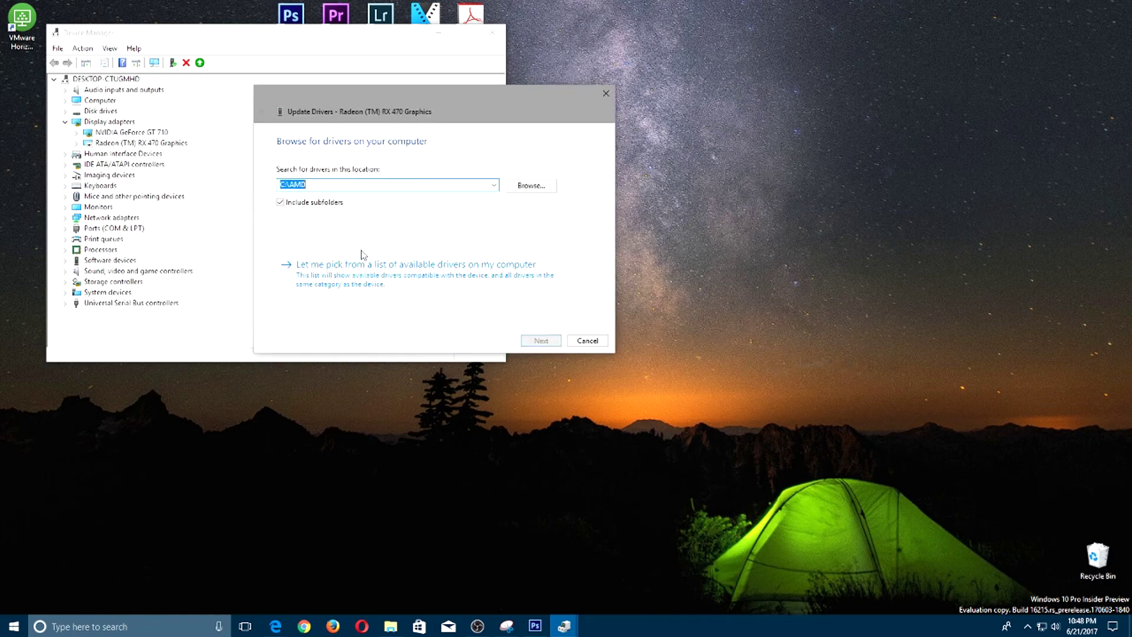
click(466, 281)
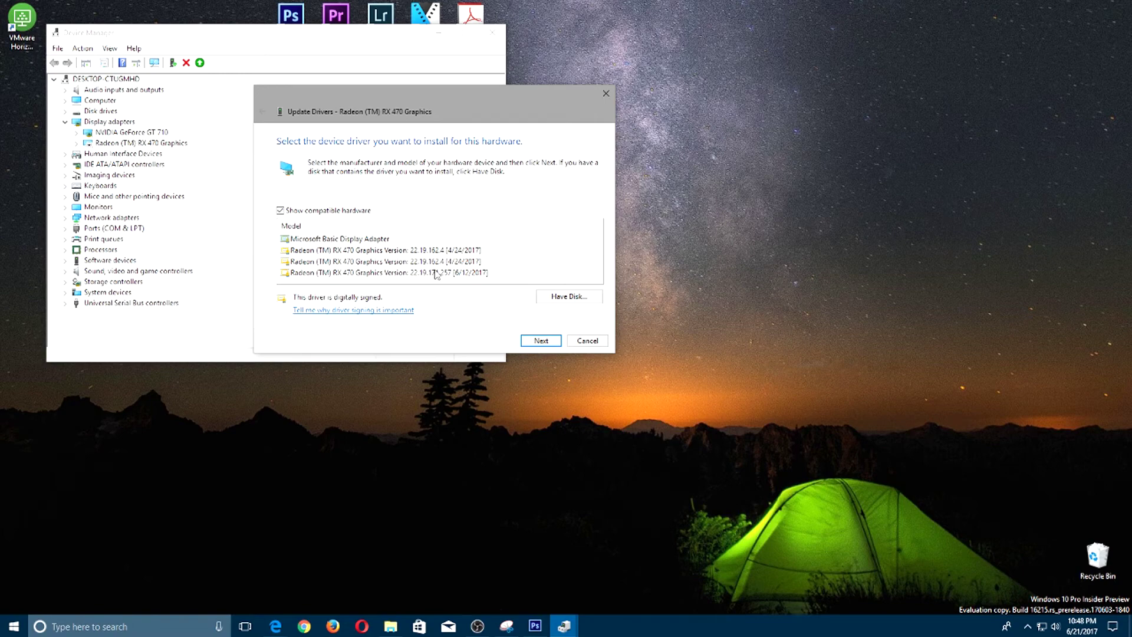
click(386, 274)
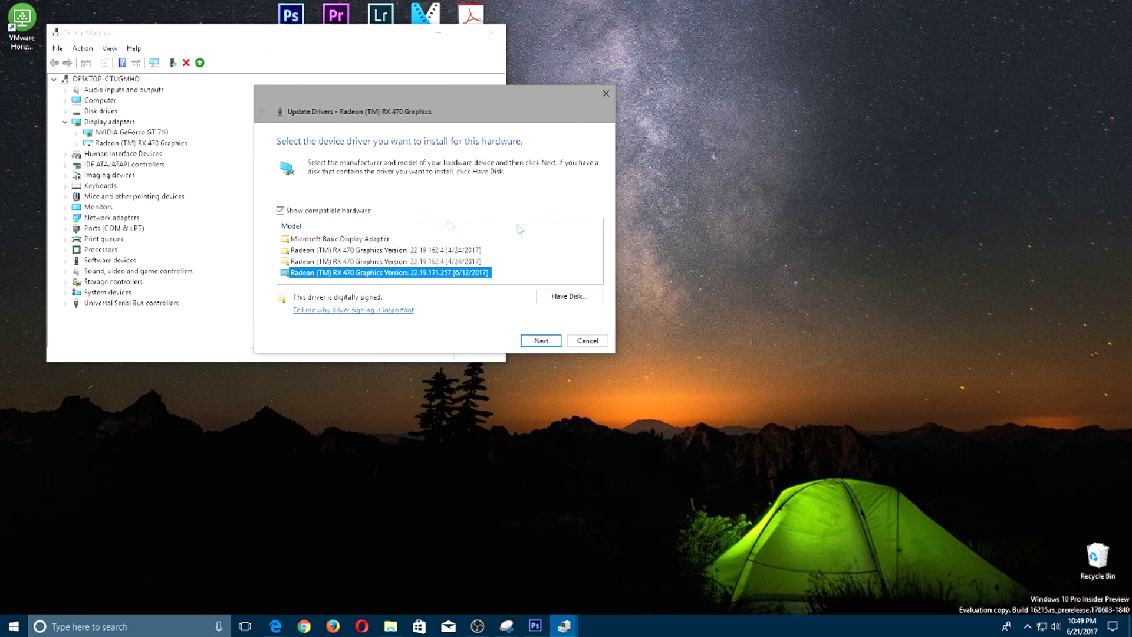
click(587, 341)
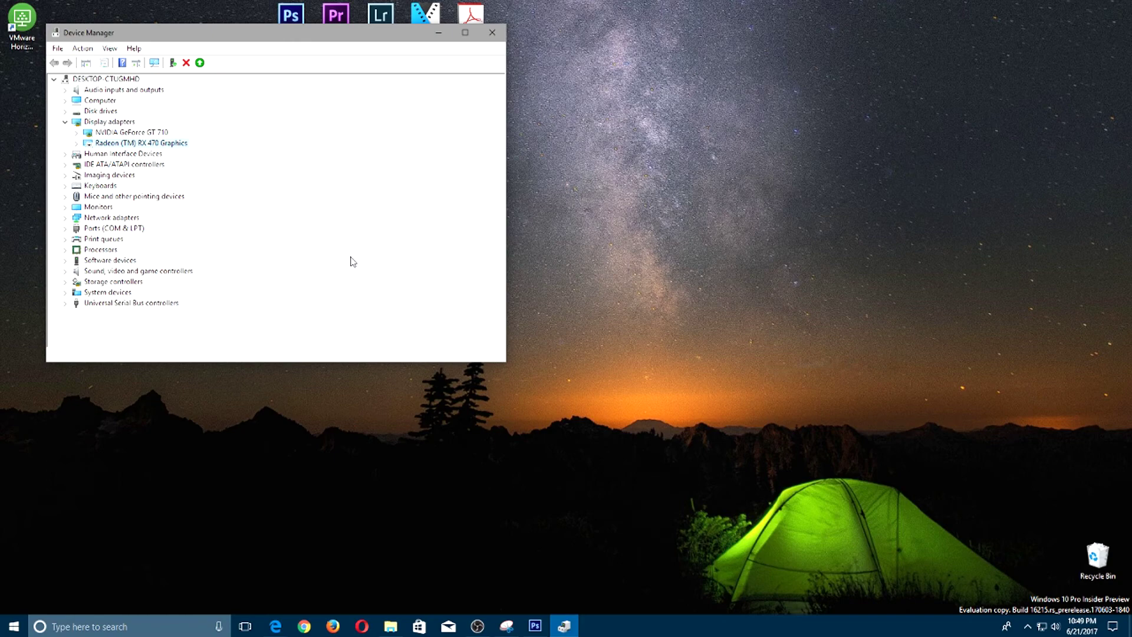
Step: Move Device Manager off the desktop icons and bring up the desktop's context menu
drag(201, 34, 234, 100)
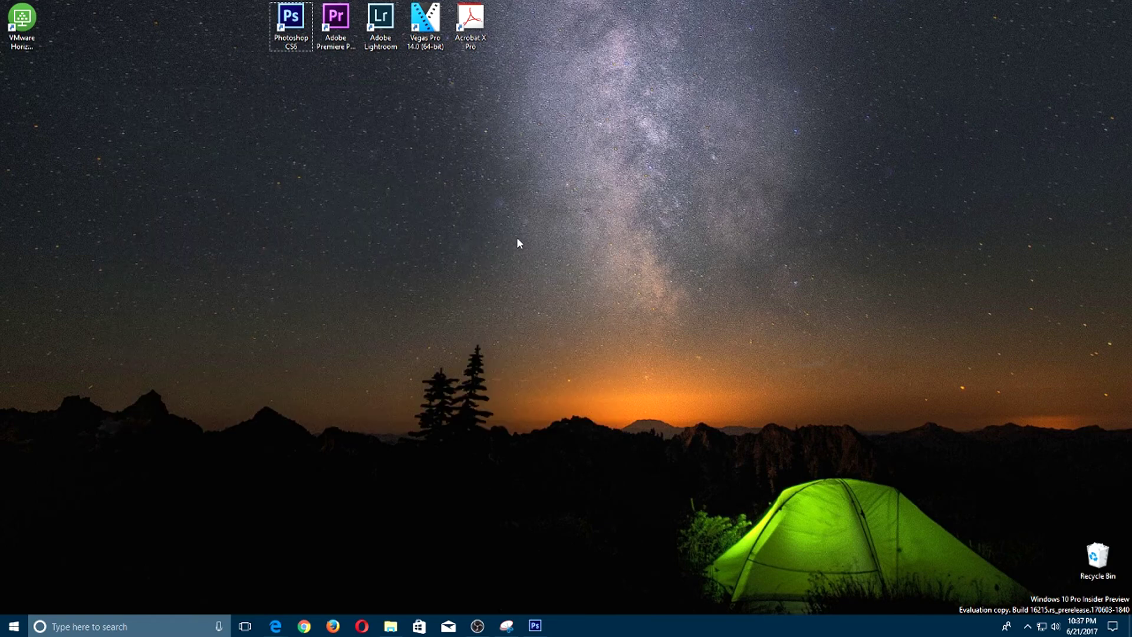
right_click(517, 239)
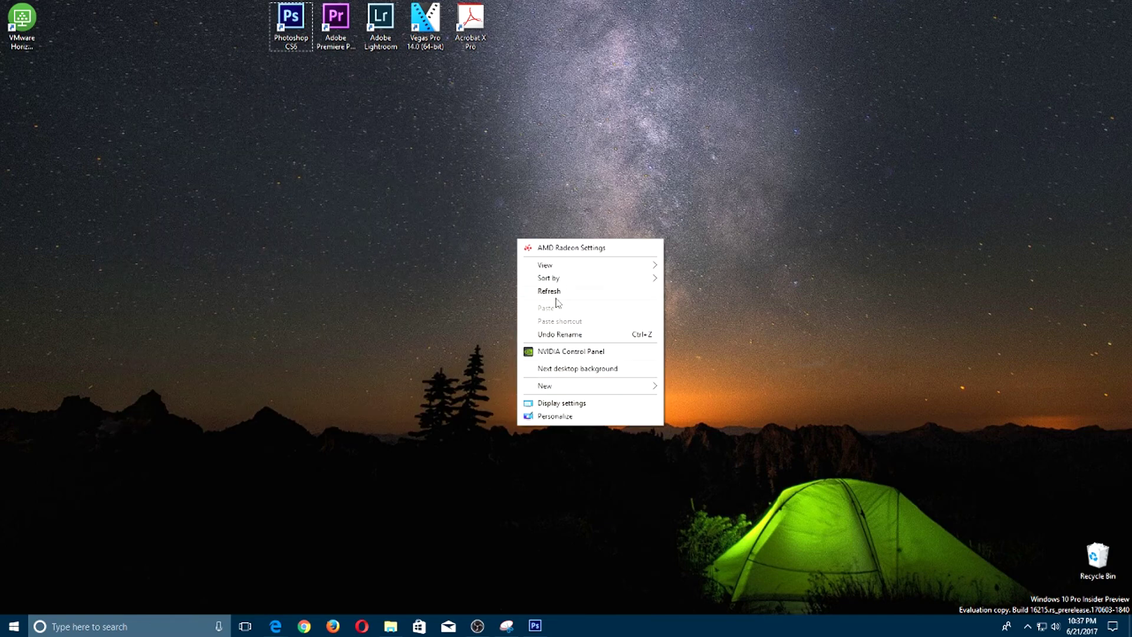
Step: Launch NVIDIA Control Panel and open Manage 3D settings' Program Settings for Adobe Photoshop (photoshop.exe)
click(545, 353)
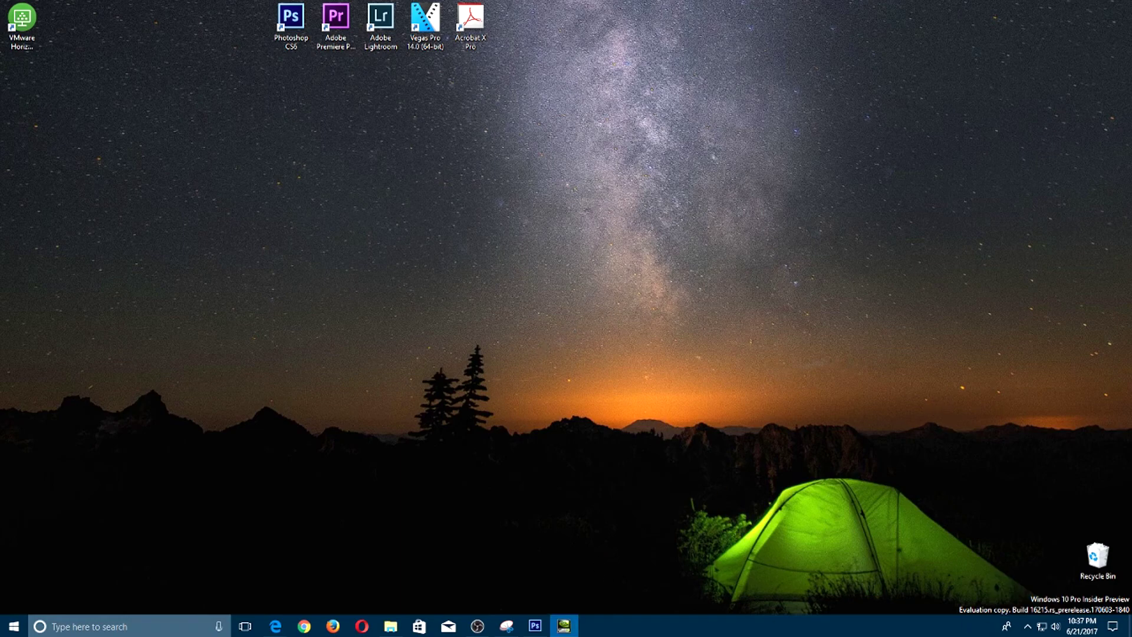
drag(770, 181, 627, 126)
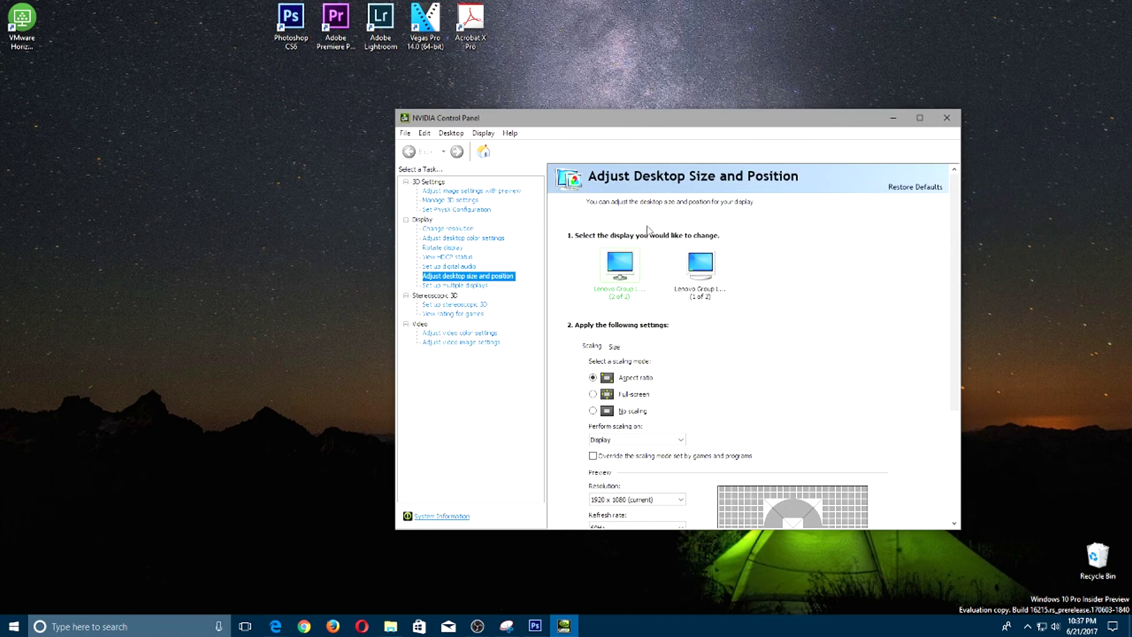
click(444, 200)
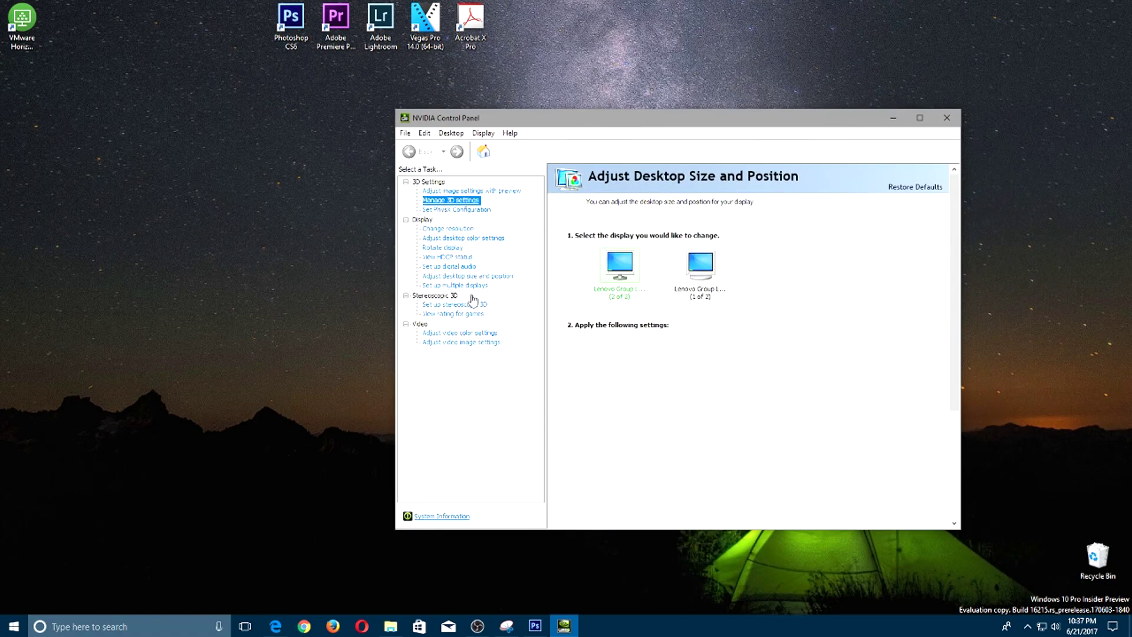
click(649, 254)
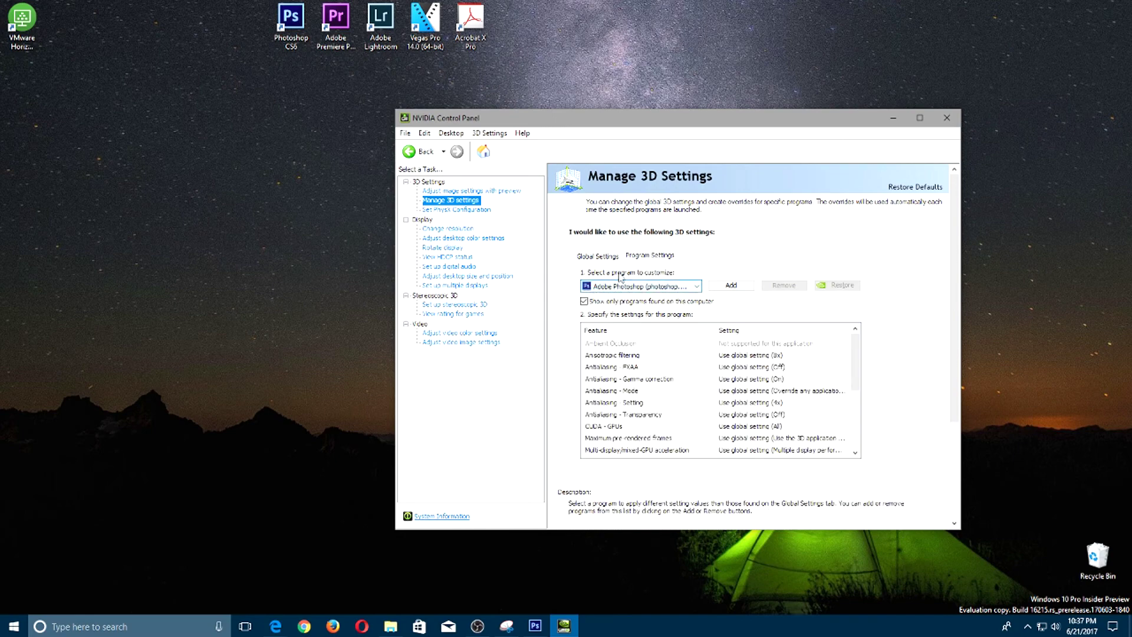
click(695, 286)
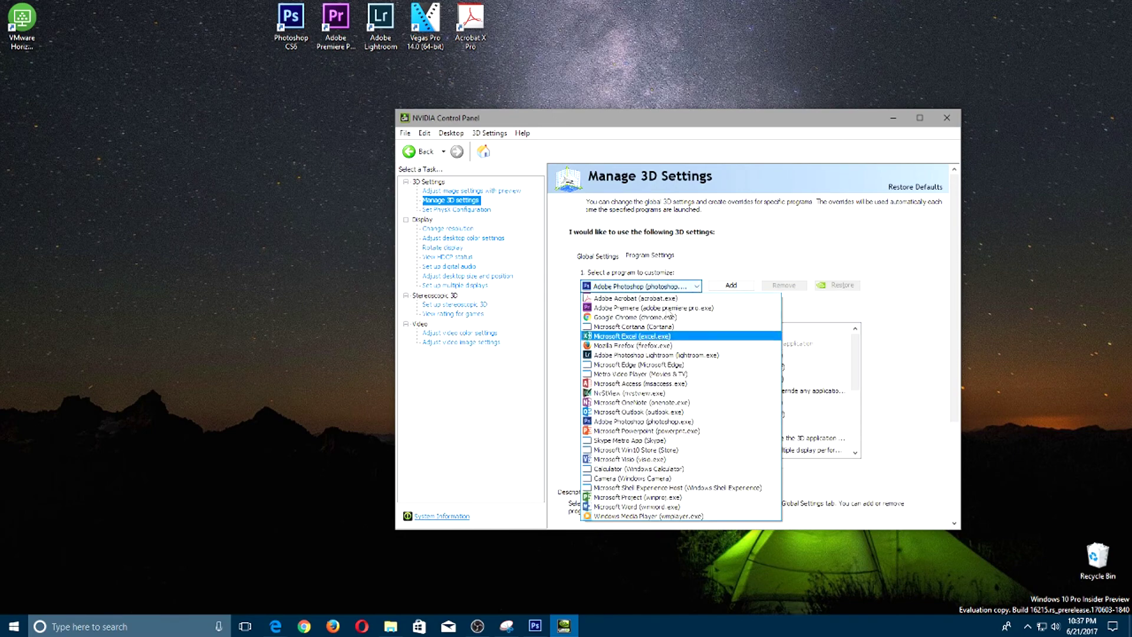
Step: Keep Adobe Photoshop selected and inspect the CUDA - GPUs setting without changing it
click(699, 289)
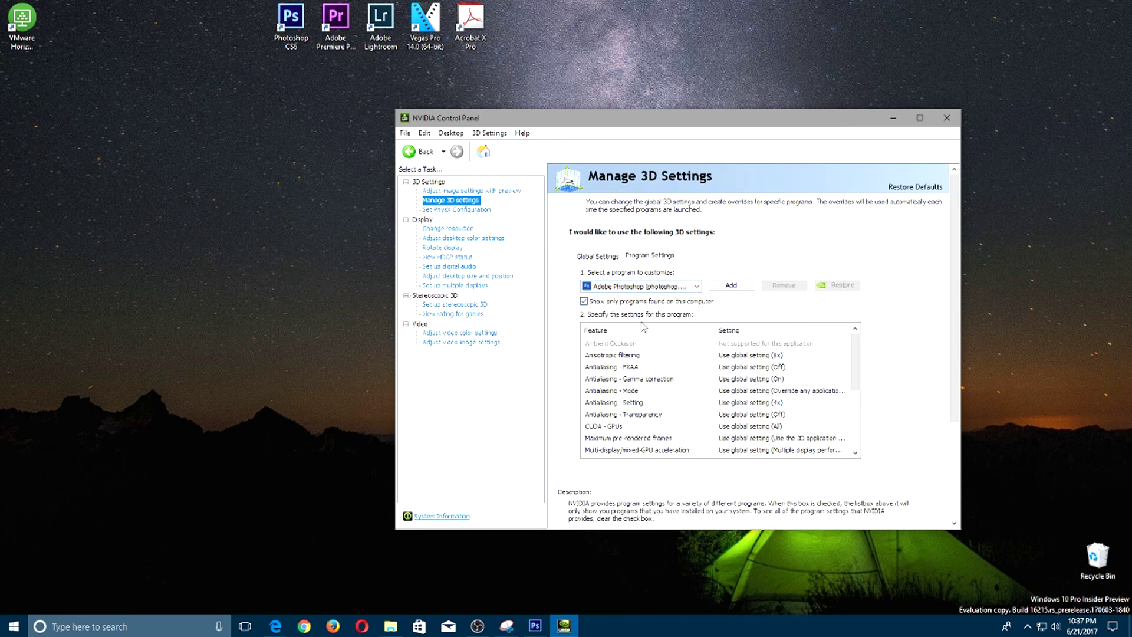
scroll(646, 422, down, 1)
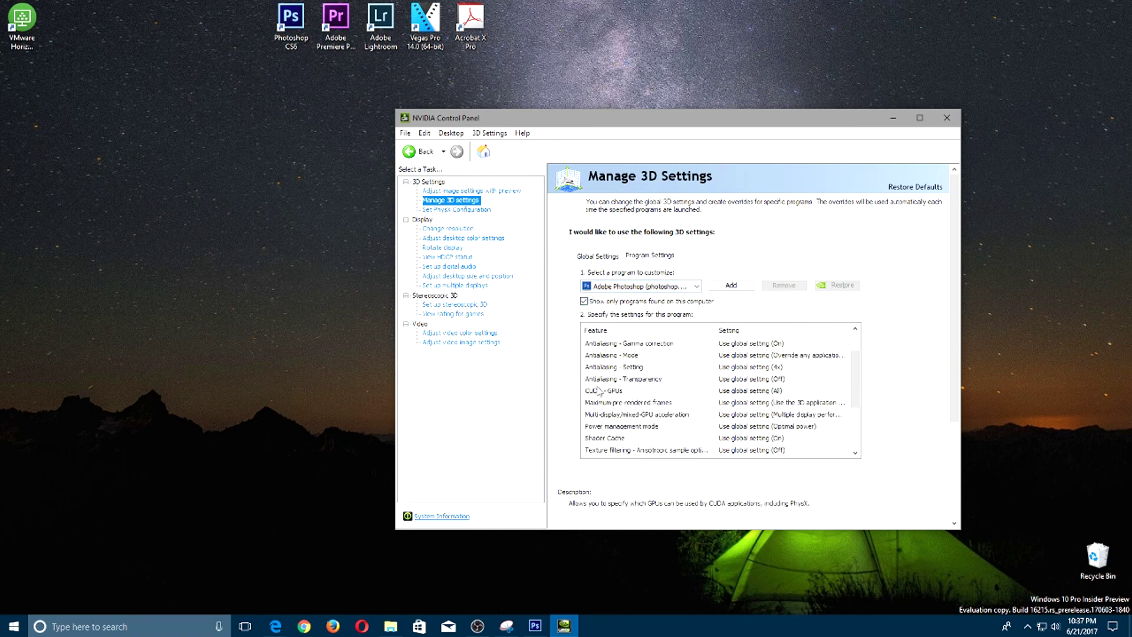
scroll(663, 399, down, 1)
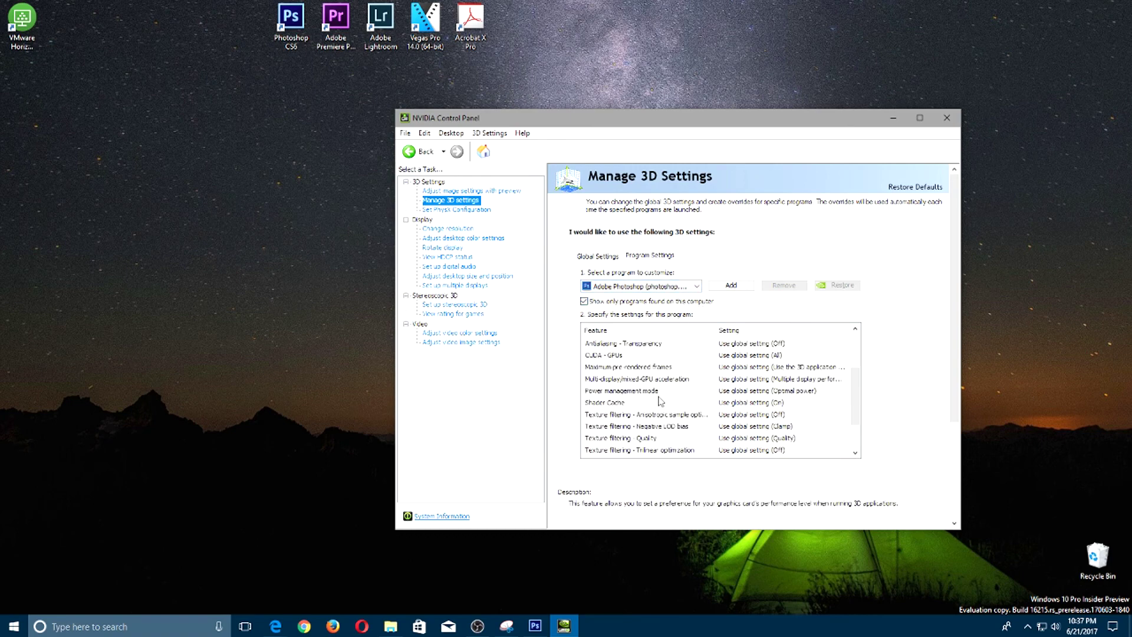
scroll(668, 396, up, 1)
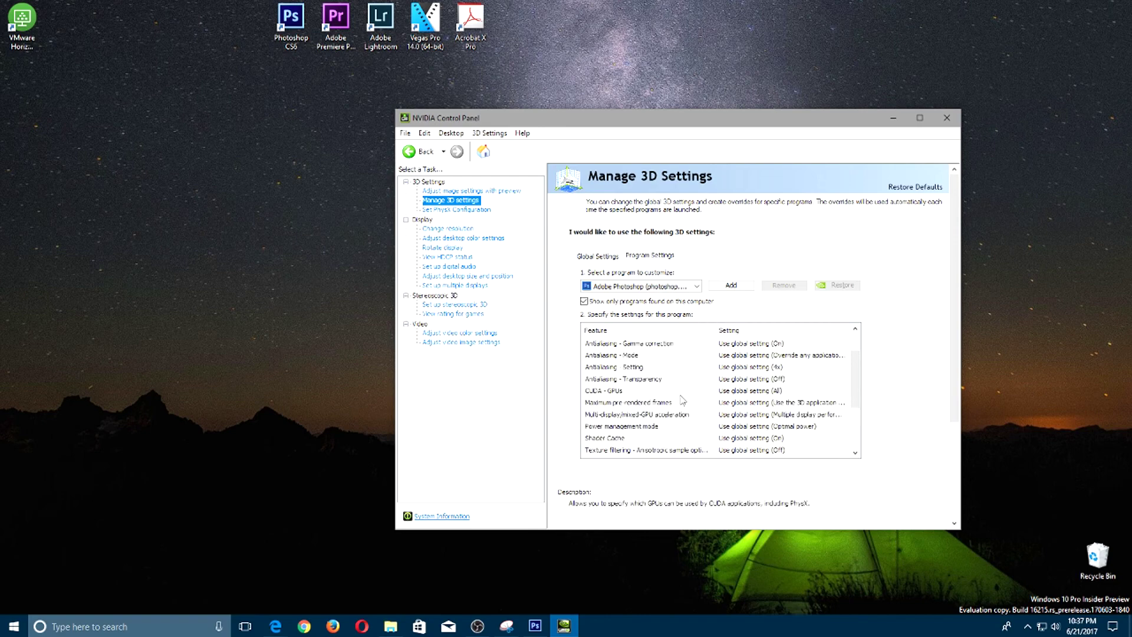
click(646, 416)
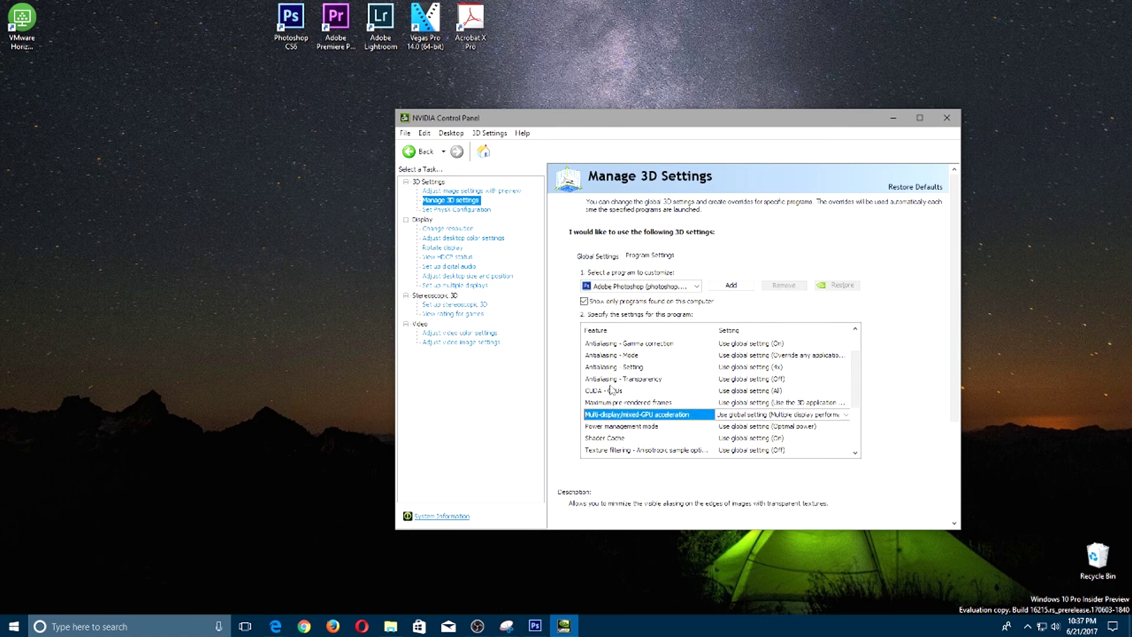
click(612, 390)
click(648, 415)
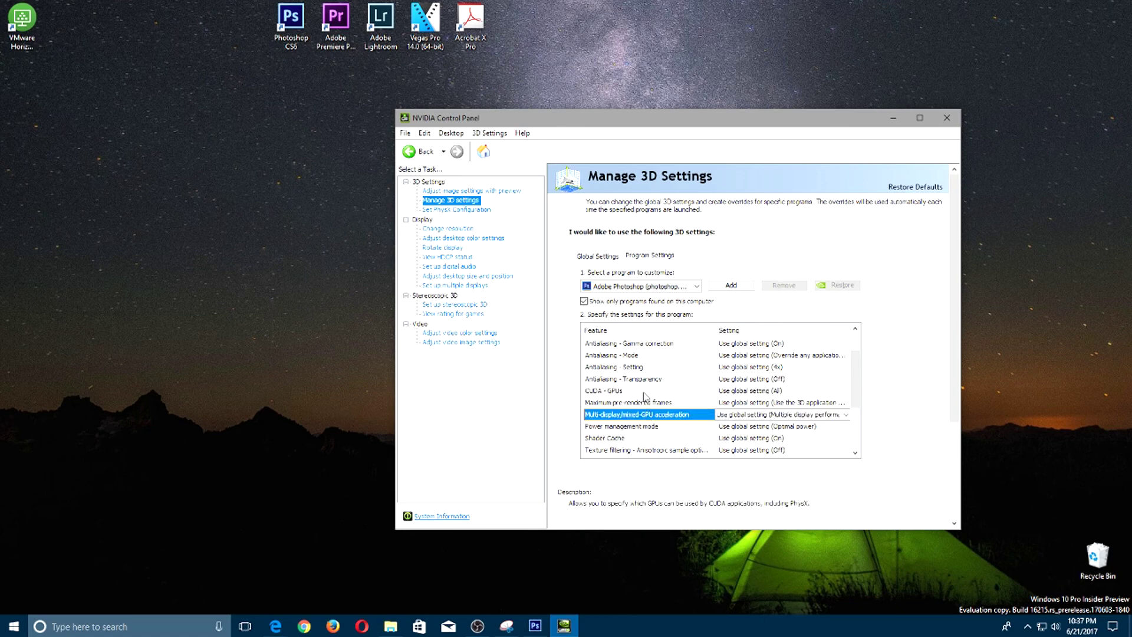
click(647, 393)
click(729, 392)
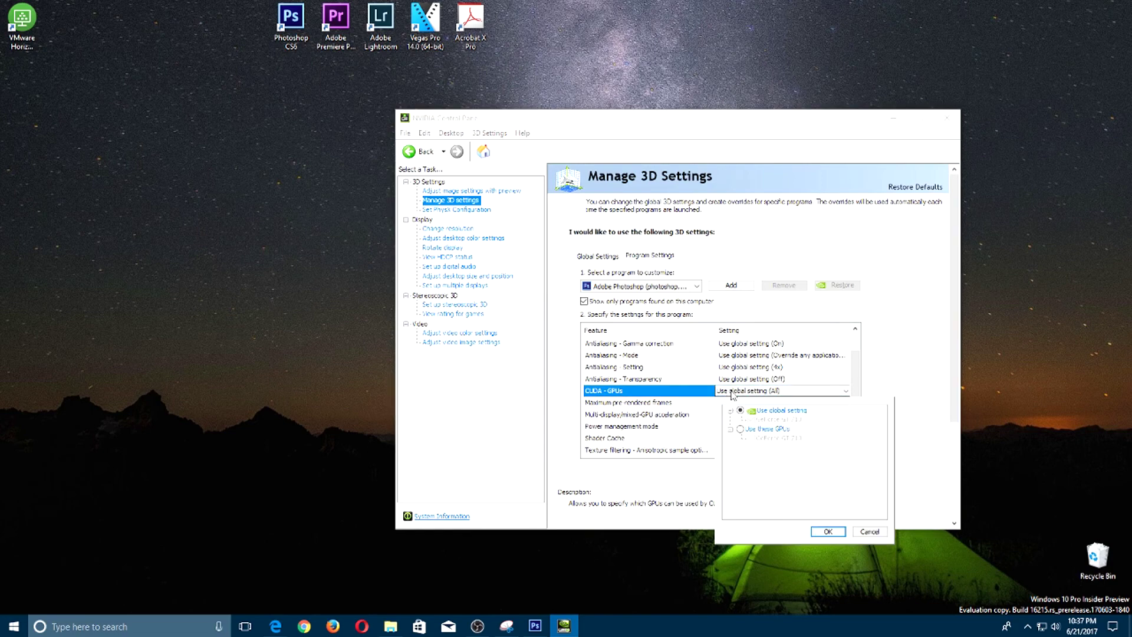
click(874, 533)
Step: Set Multi-display/mixed-GPU acceleration to Single display performance mode, without applying
click(778, 415)
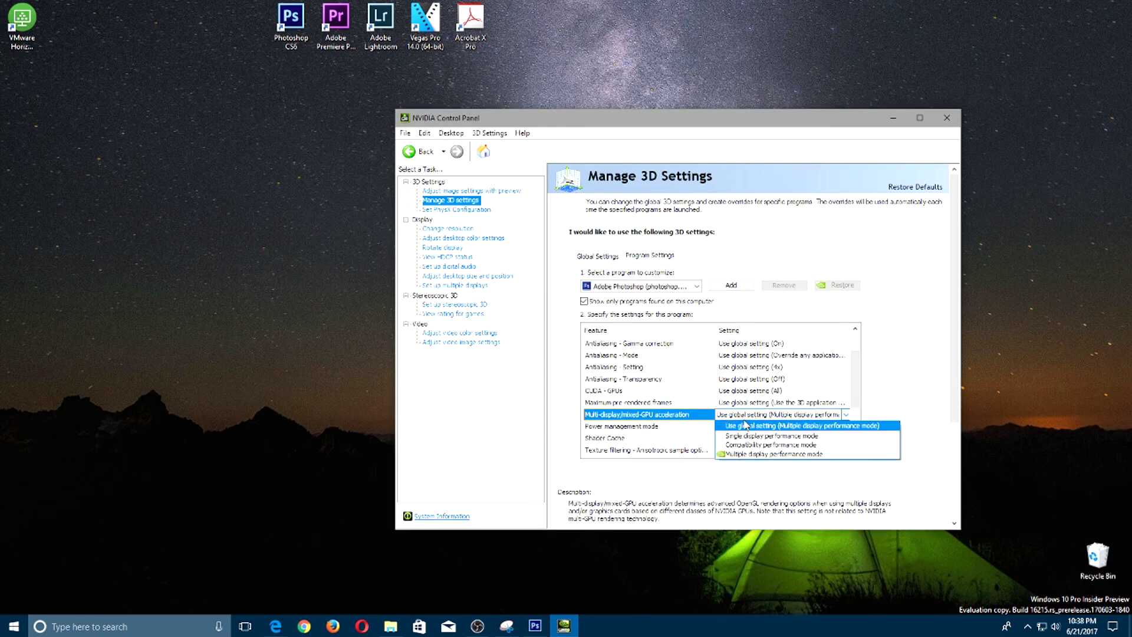
click(655, 424)
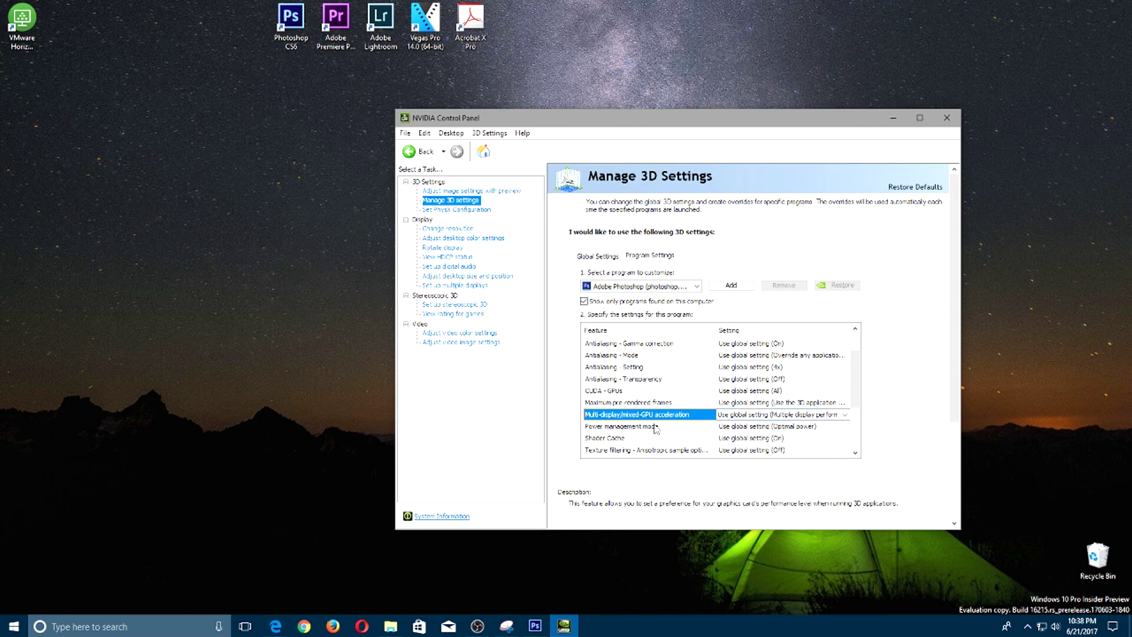
drag(625, 118, 594, 118)
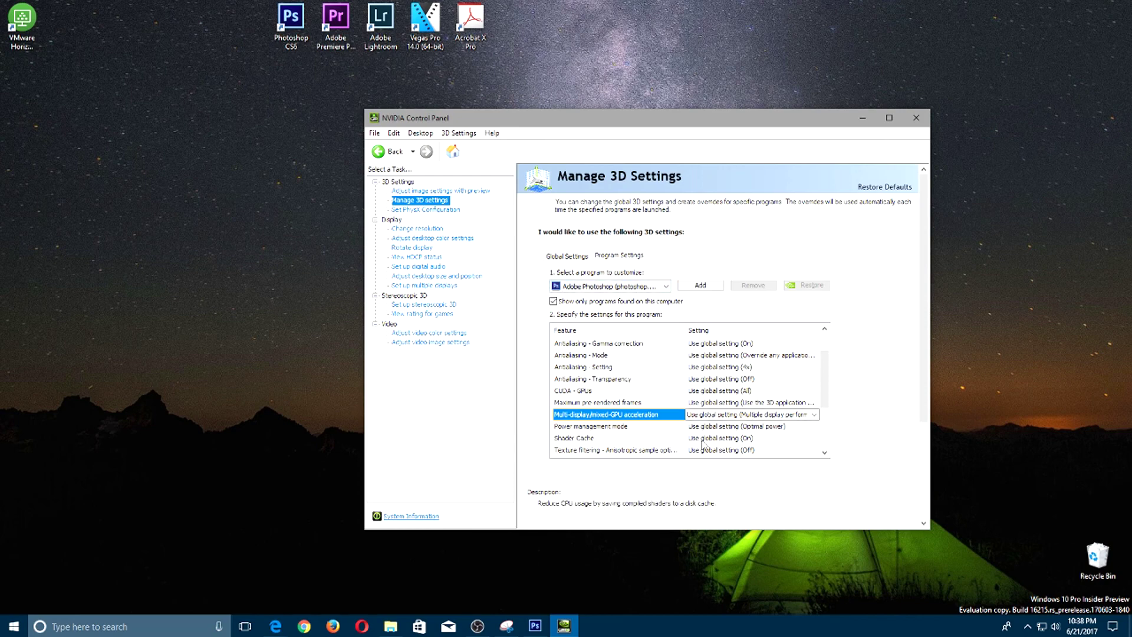
click(813, 414)
click(837, 381)
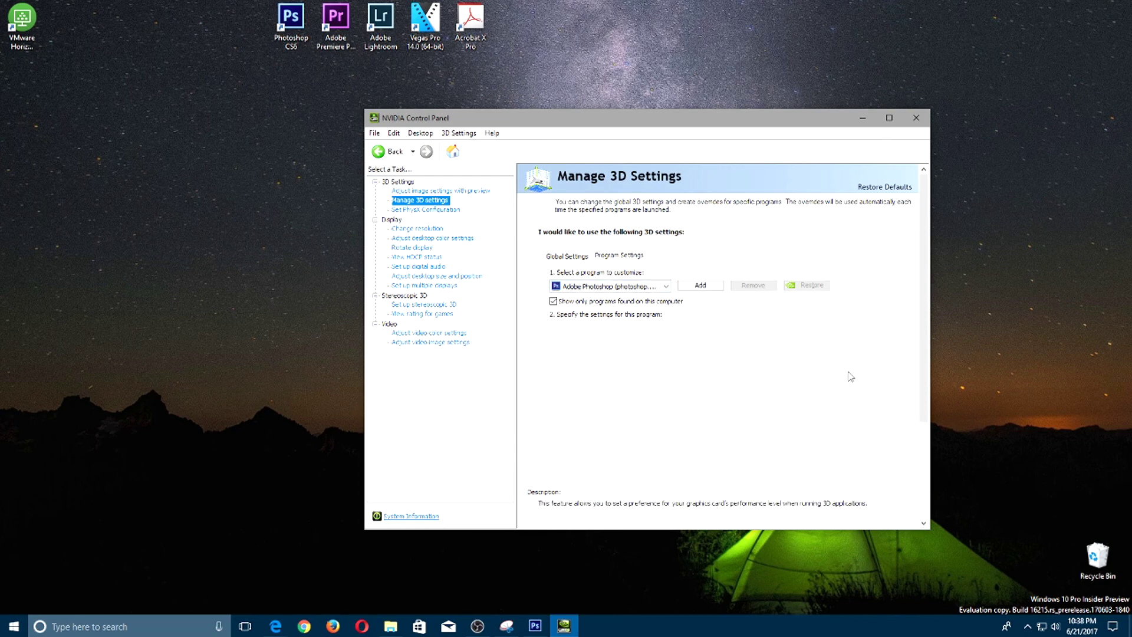
scroll(808, 396, down, 1)
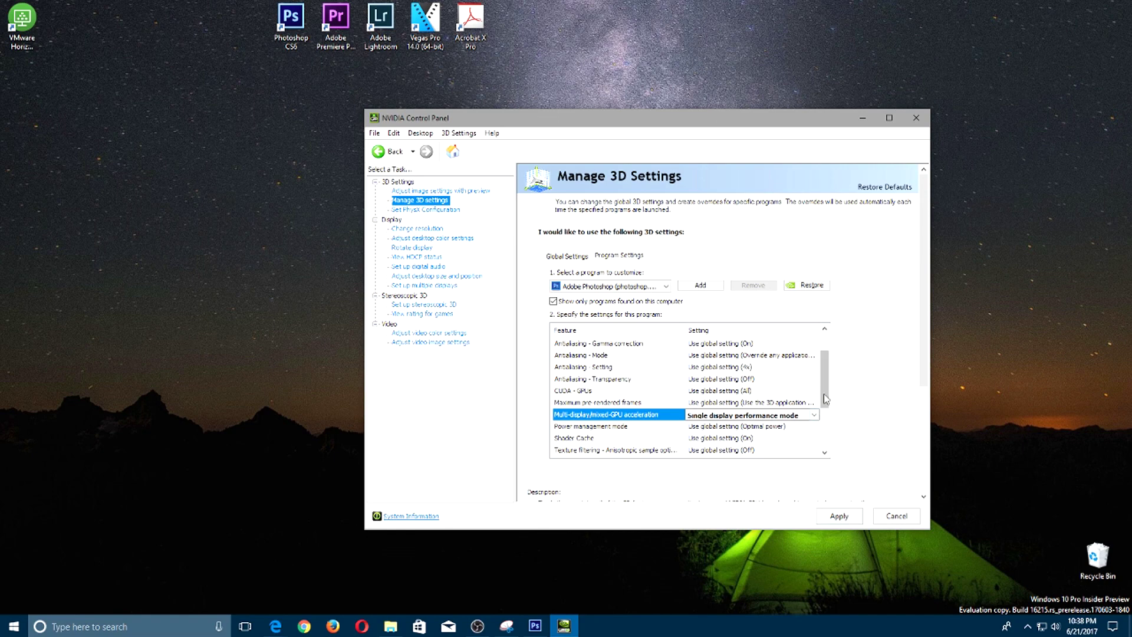
drag(824, 395, 834, 361)
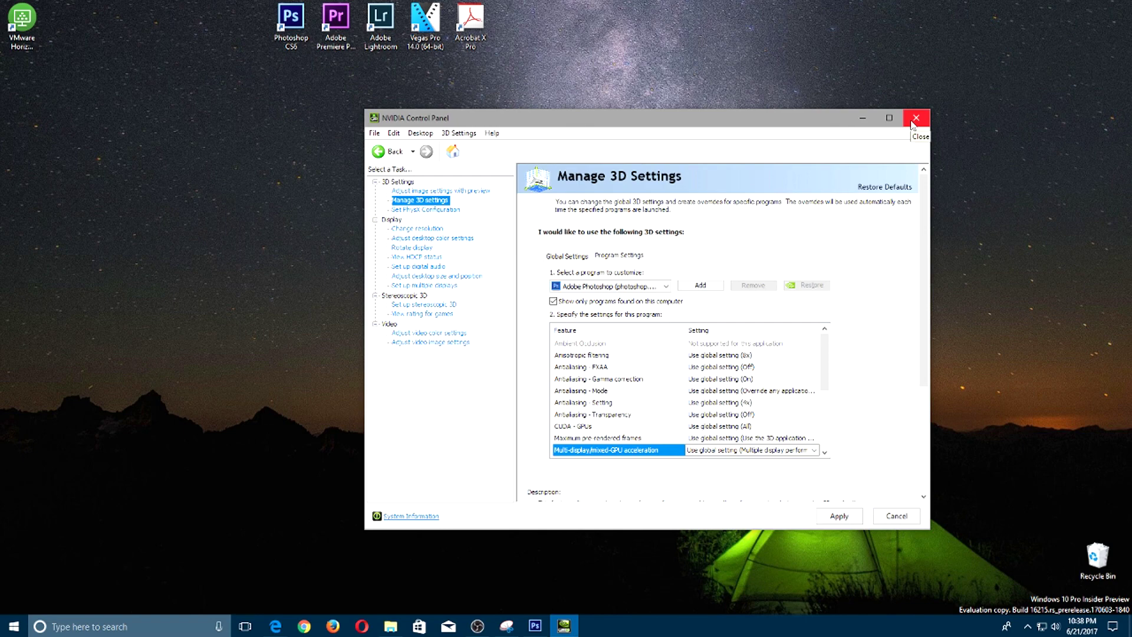
Step: Minimize NVIDIA Control Panel from the taskbar so the desktop shows
click(563, 624)
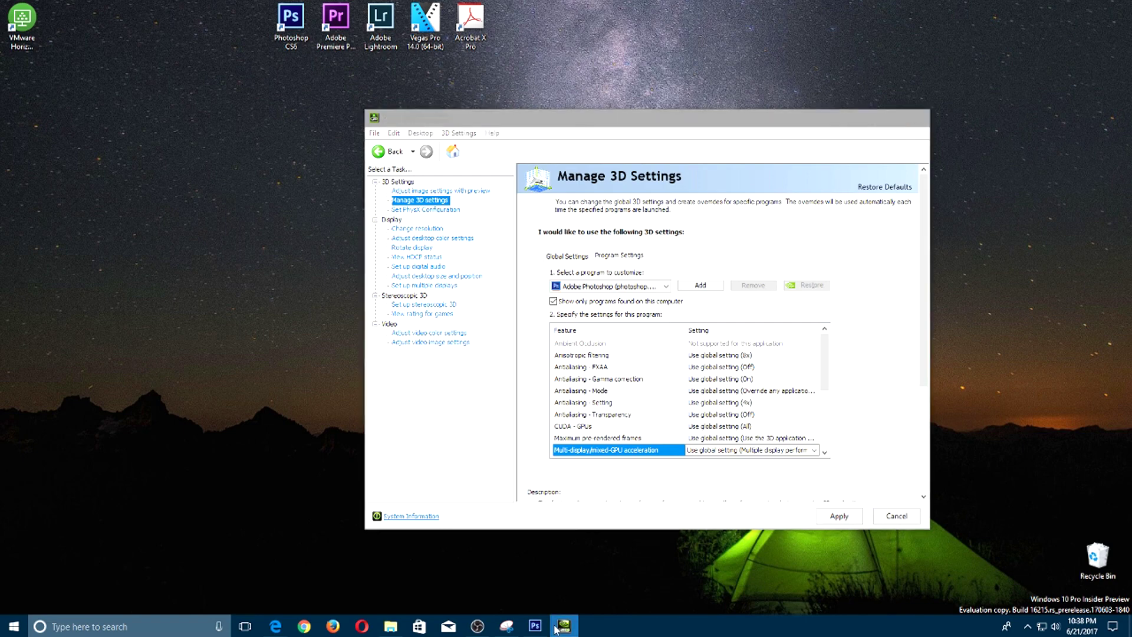